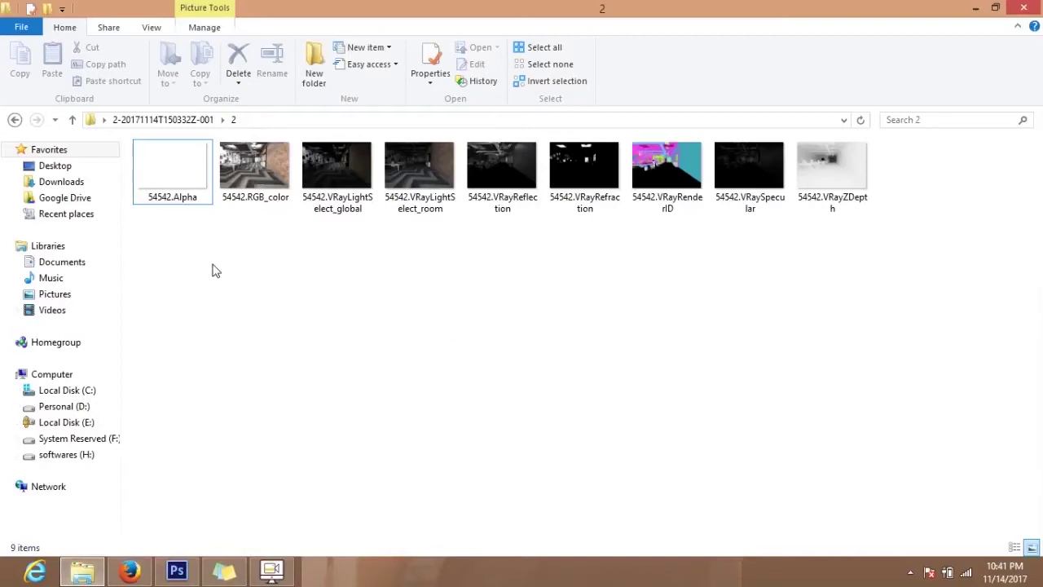
- Select the nine render-pass images in the folder, then clear the selection
drag(163, 251, 899, 175)
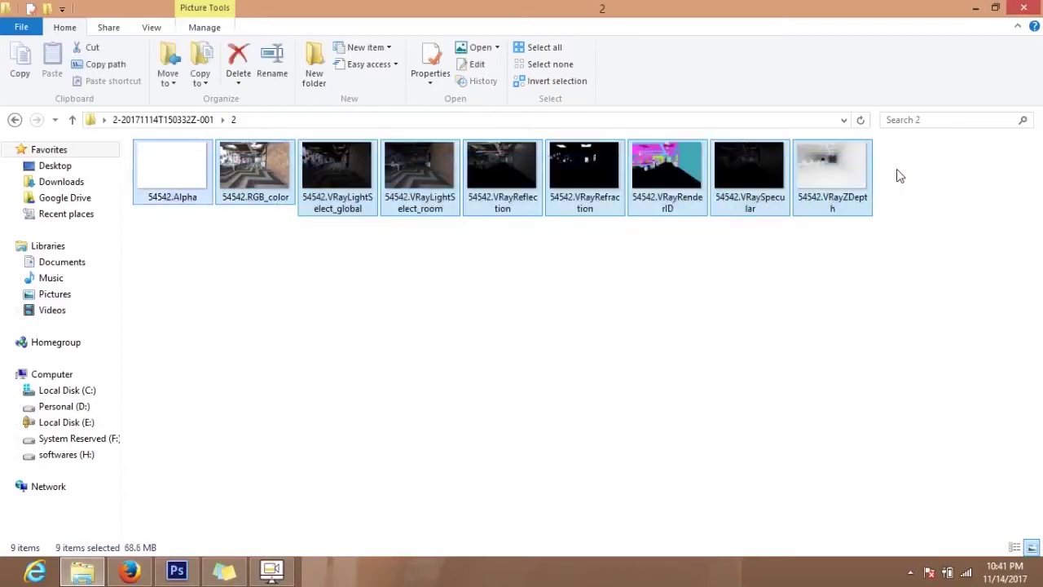
click(853, 266)
drag(904, 290, 121, 162)
click(232, 305)
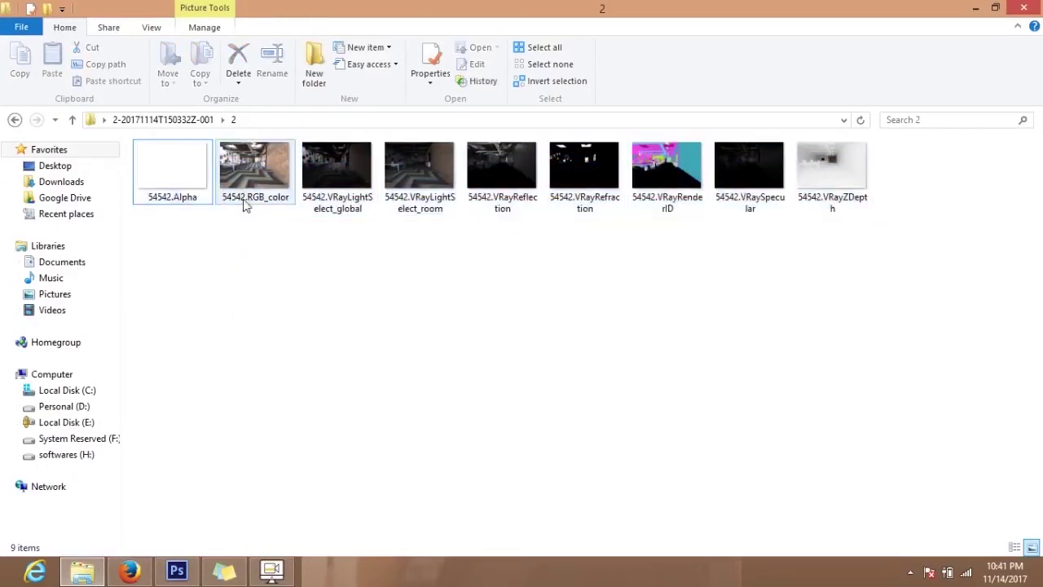
- Copy the render-pass folder's full path from the address bar and switch to Photoshop
click(264, 119)
click(326, 135)
click(326, 122)
click(284, 273)
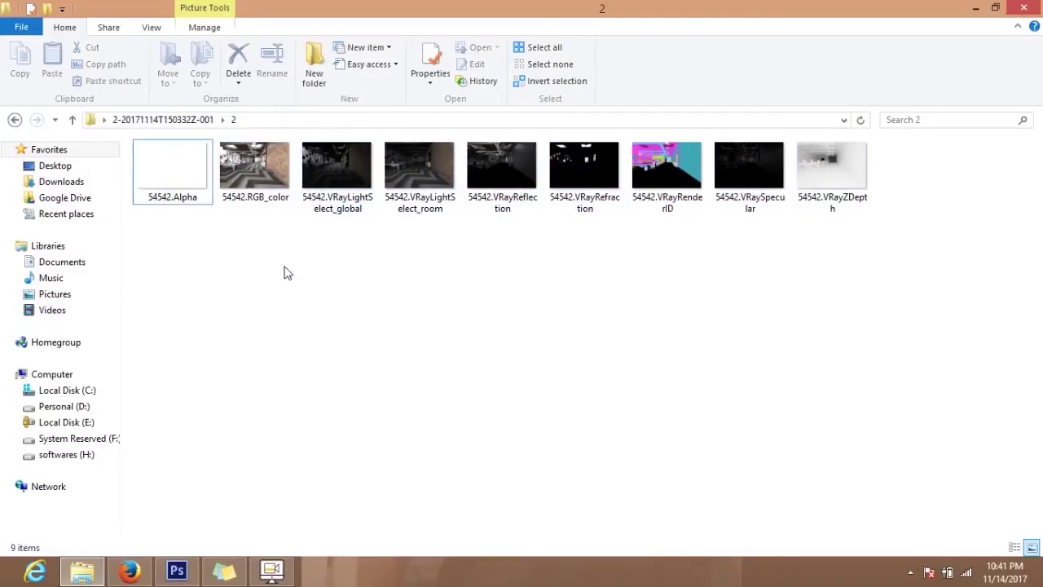
click(317, 119)
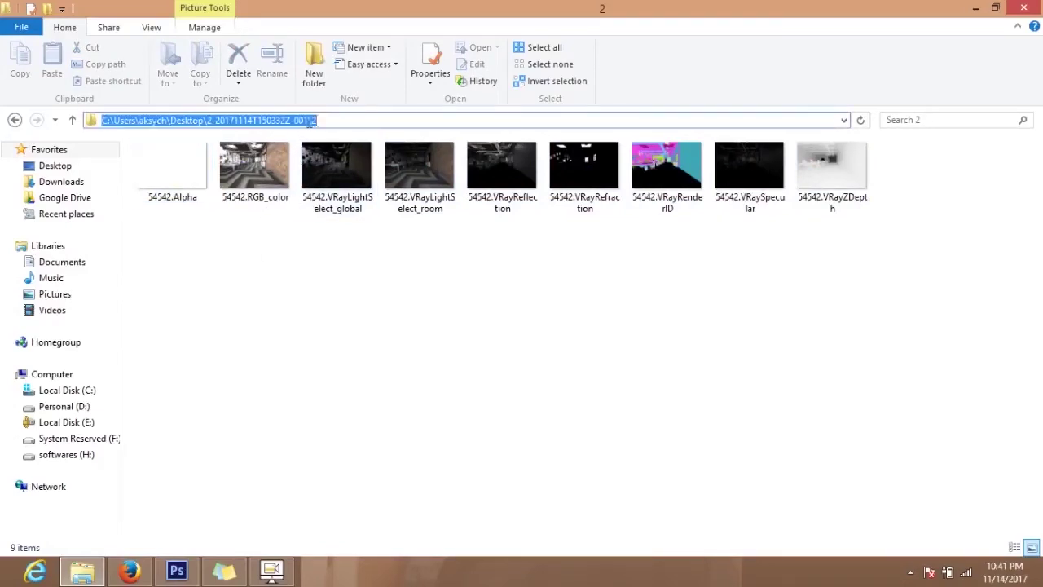
right_click(224, 120)
click(261, 169)
click(313, 303)
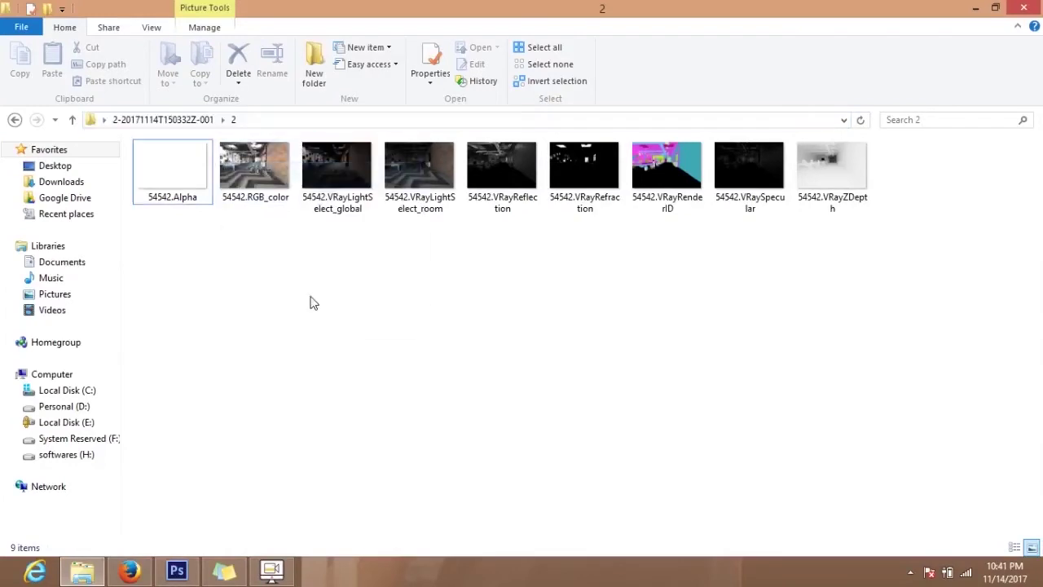
click(177, 570)
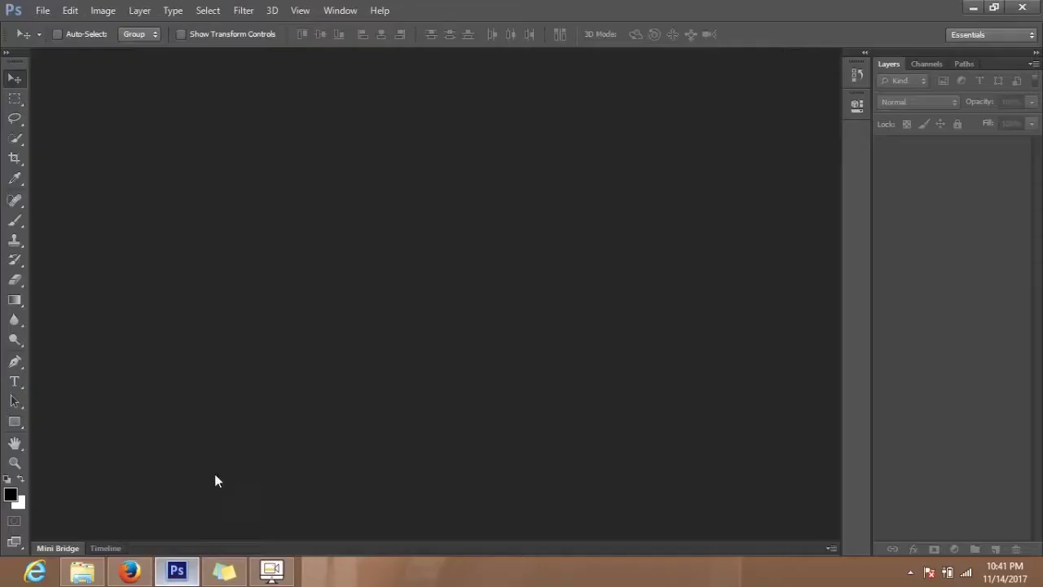
- Start the Load Files into Stack script from File > Scripts
click(41, 10)
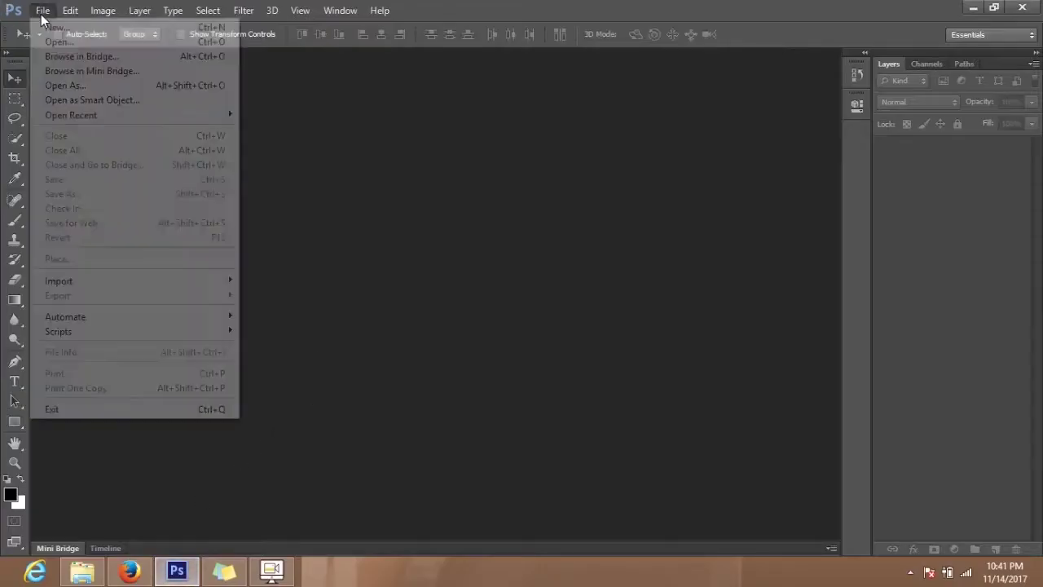
click(88, 425)
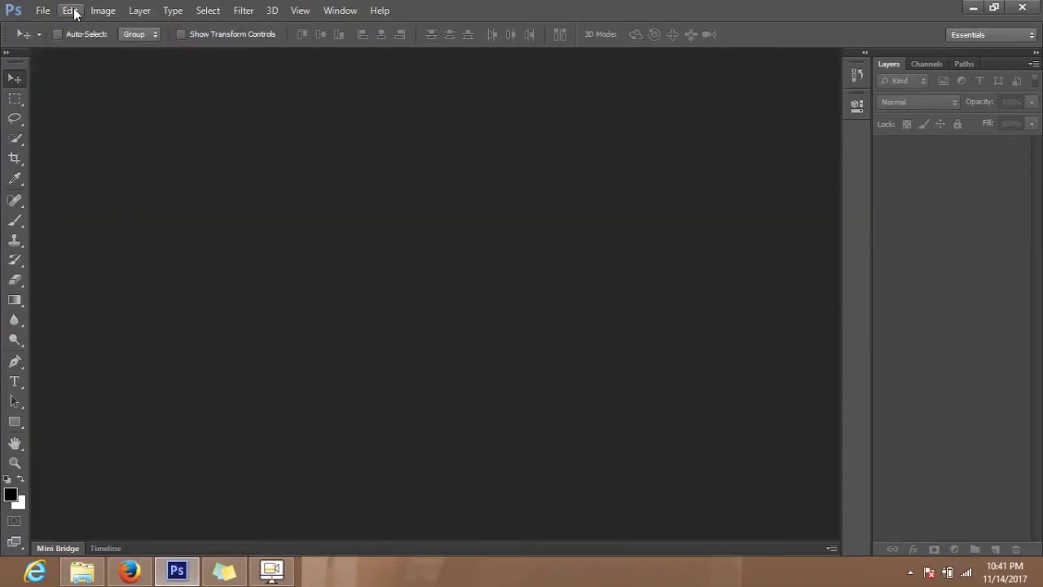
click(43, 10)
mouse_move(85, 331)
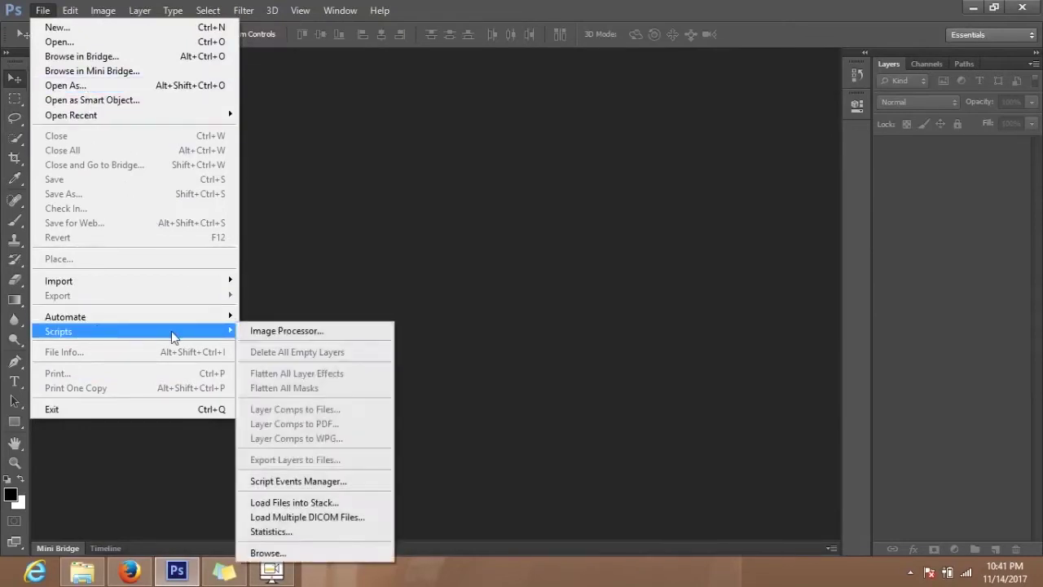
click(307, 503)
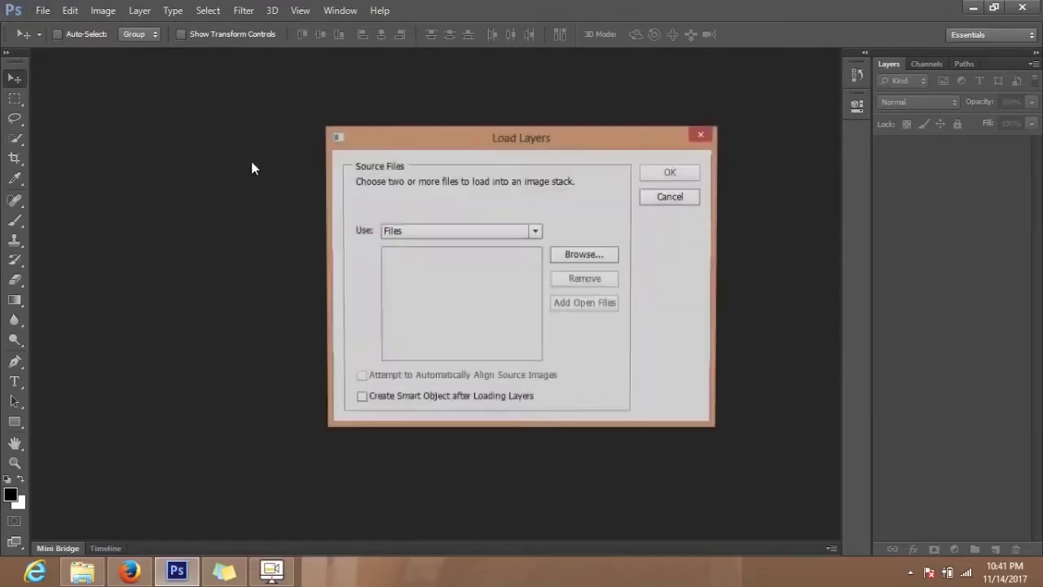
- Add all nine 54542 render-pass .tif files and load them as layers in a new document
click(589, 257)
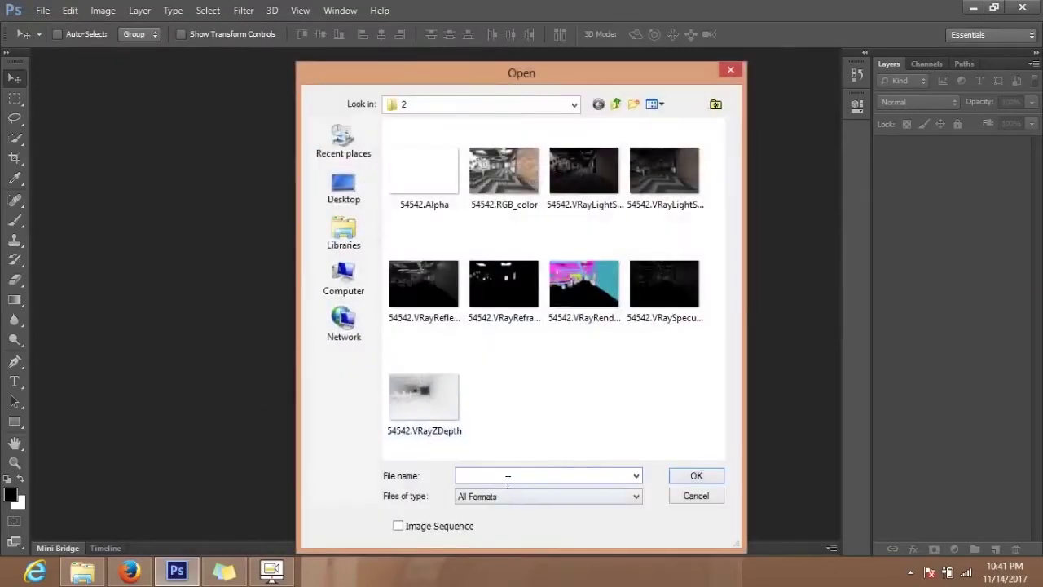
click(576, 383)
key(ctrl+a)
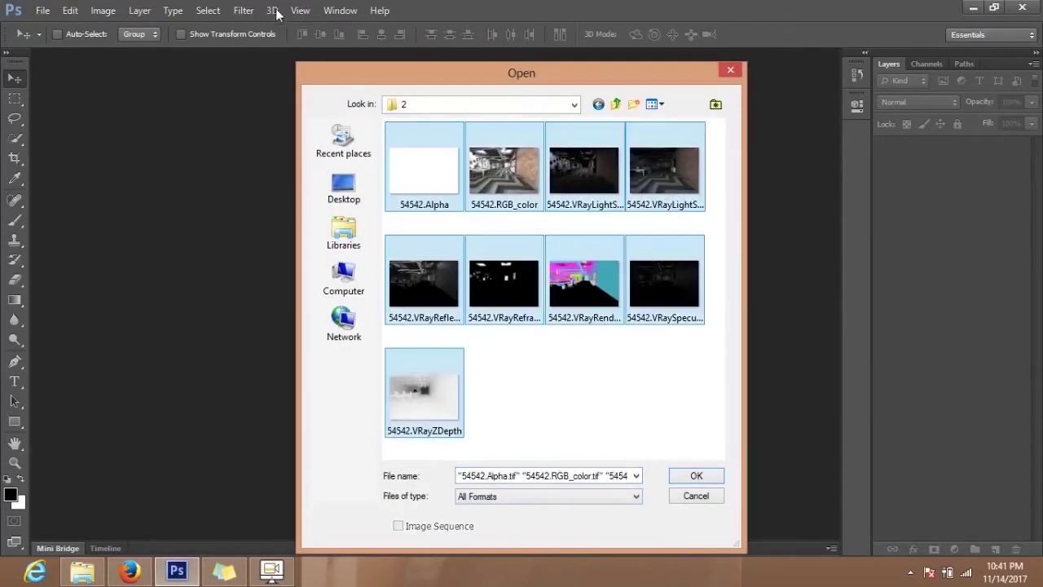
click(695, 475)
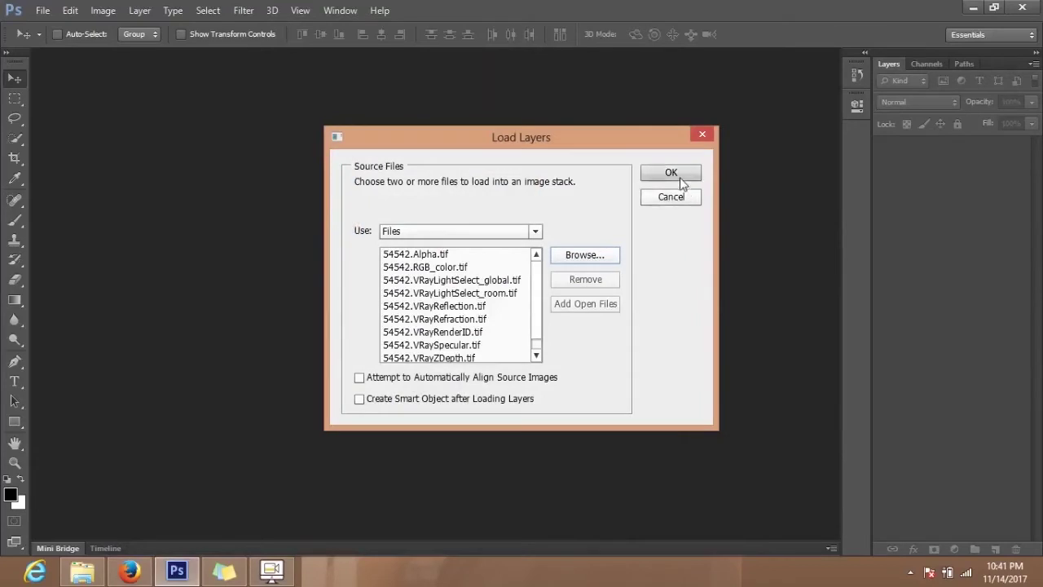
scroll(522, 302, down, 1)
scroll(521, 301, up, 1)
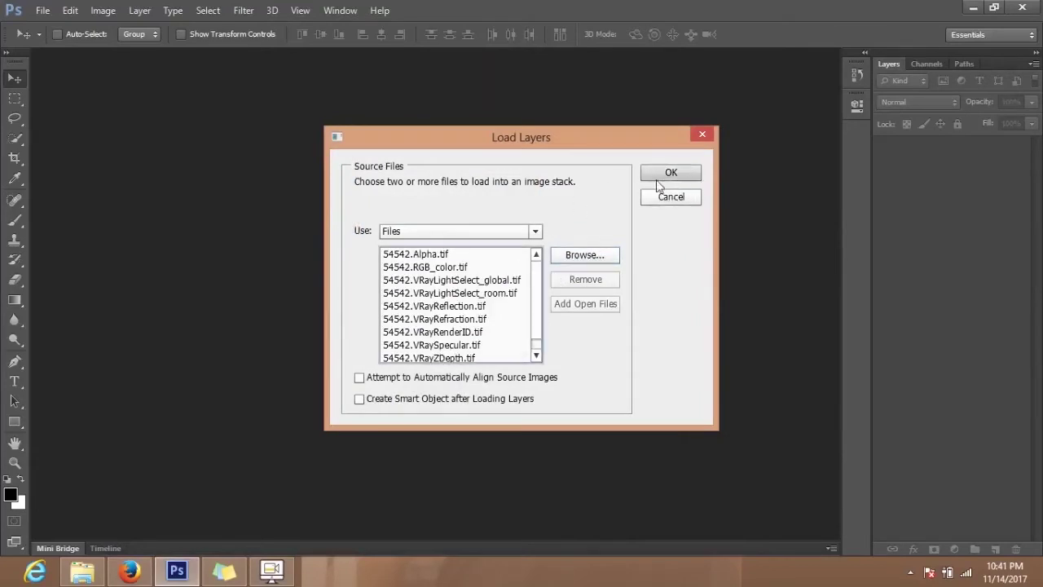
click(660, 178)
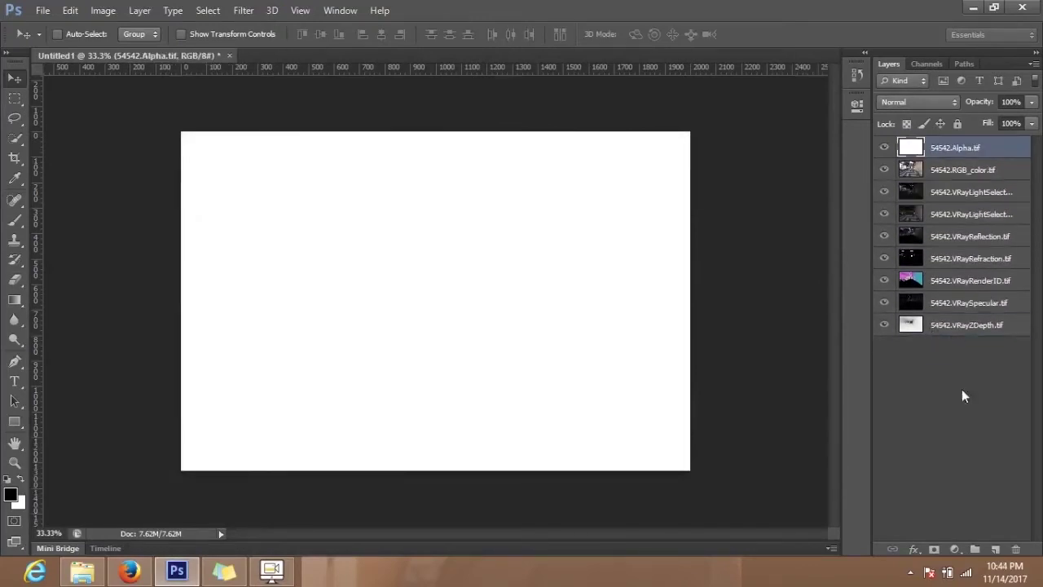
- Delete the 54542.Alpha.tif layer and load the VRayZDepth pass as a selection
key(Delete)
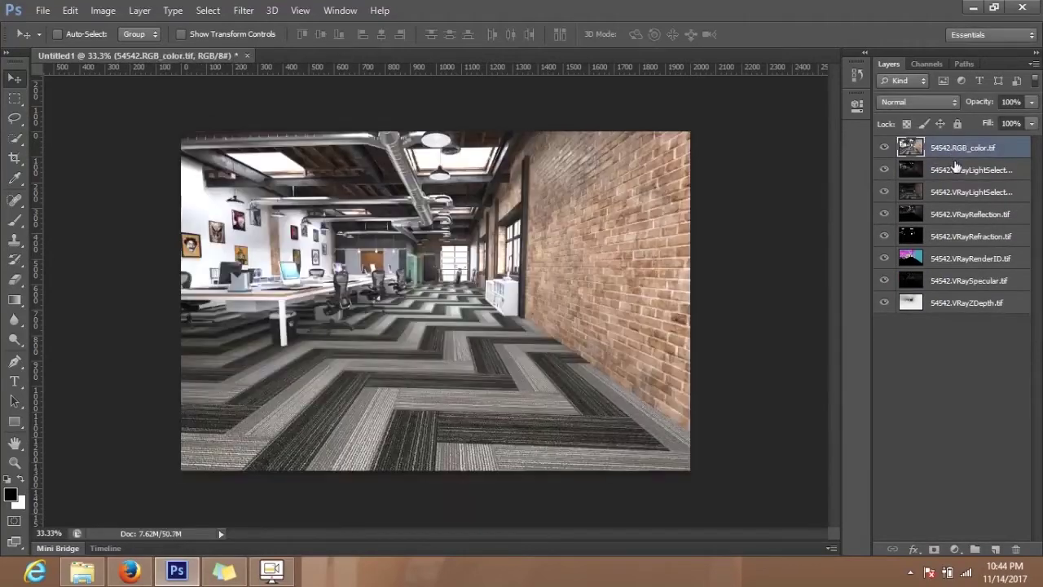
click(952, 361)
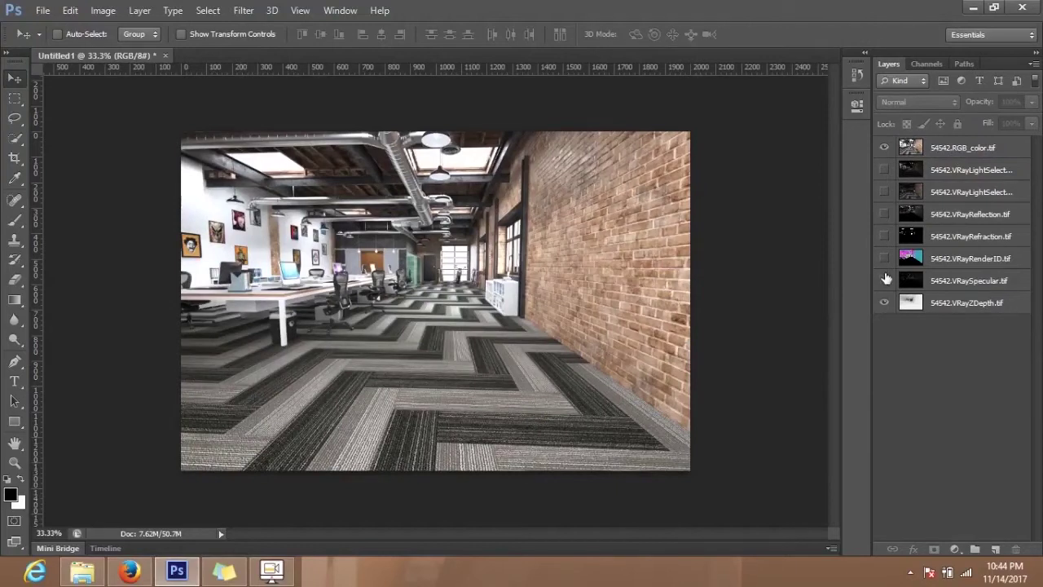
click(969, 305)
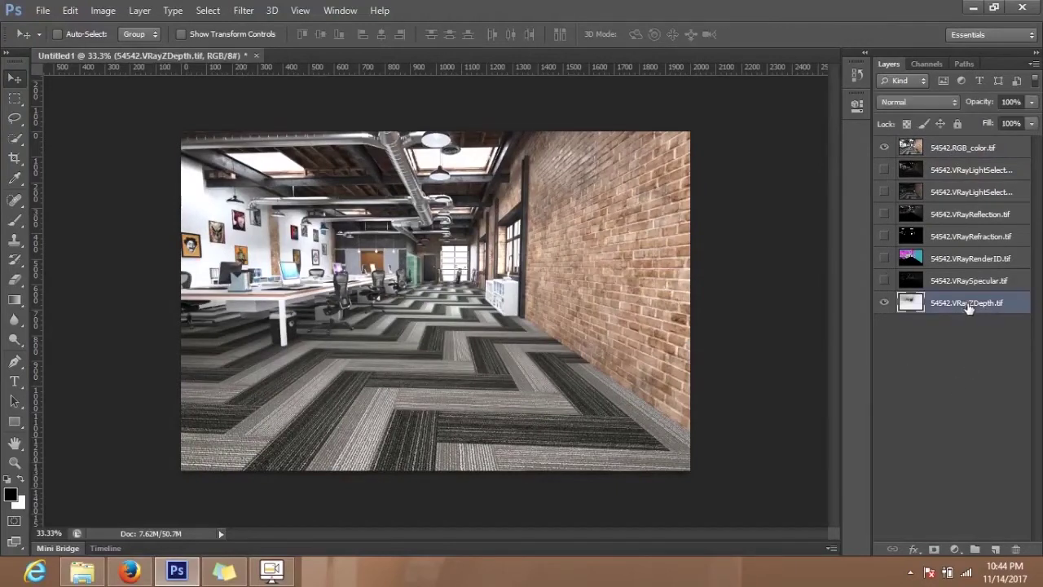
click(883, 147)
click(951, 345)
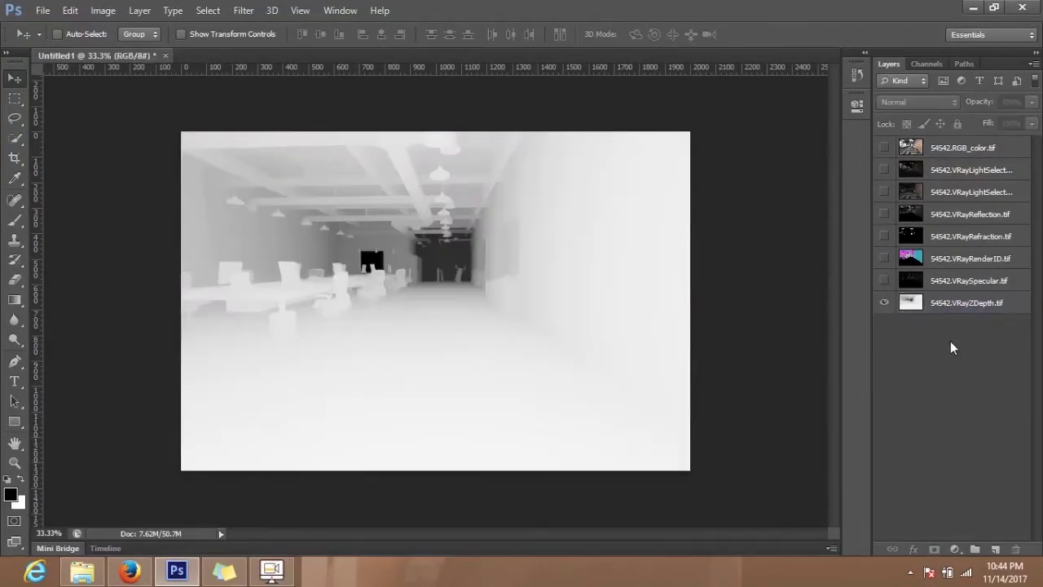
ctrl+click(912, 303)
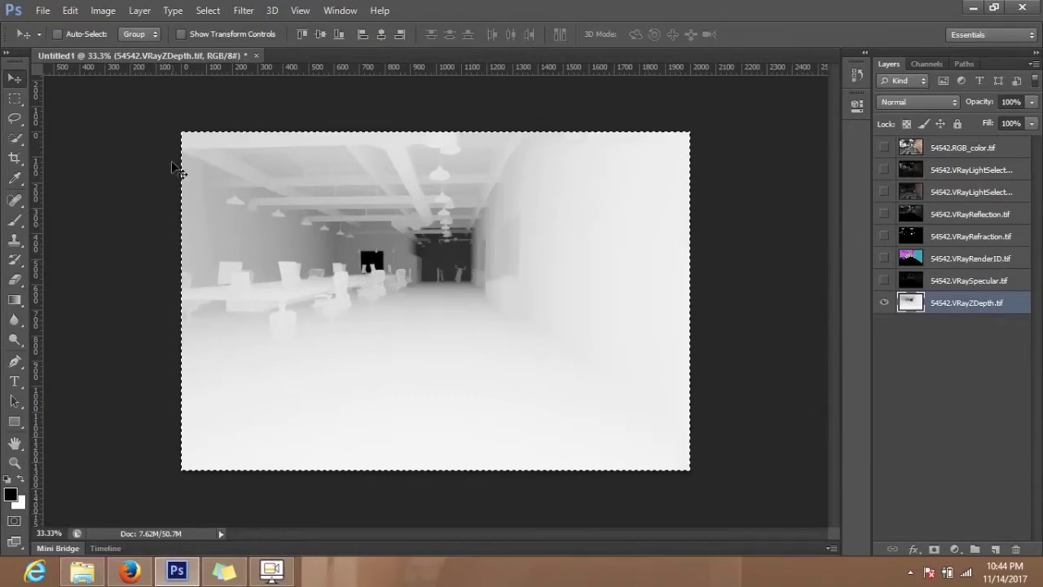
- Select the 54542.RGB_color.tif layer and make it visible again
click(1004, 379)
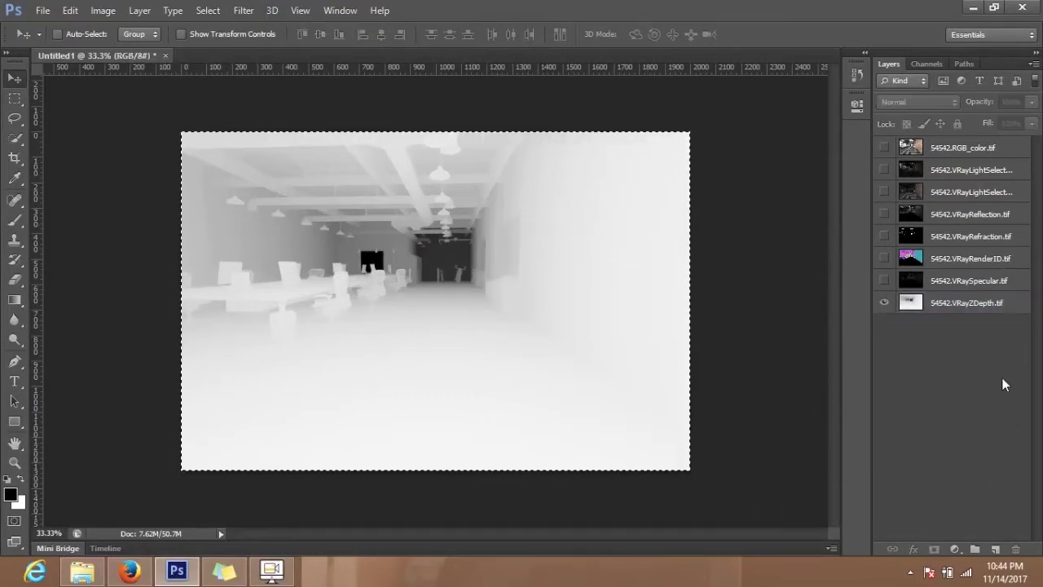
click(925, 63)
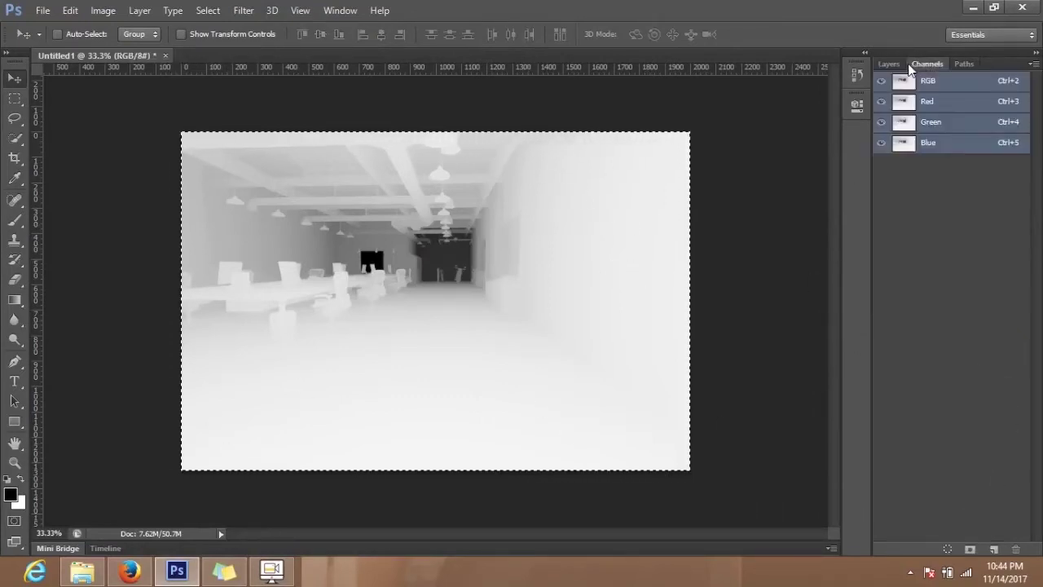
click(892, 65)
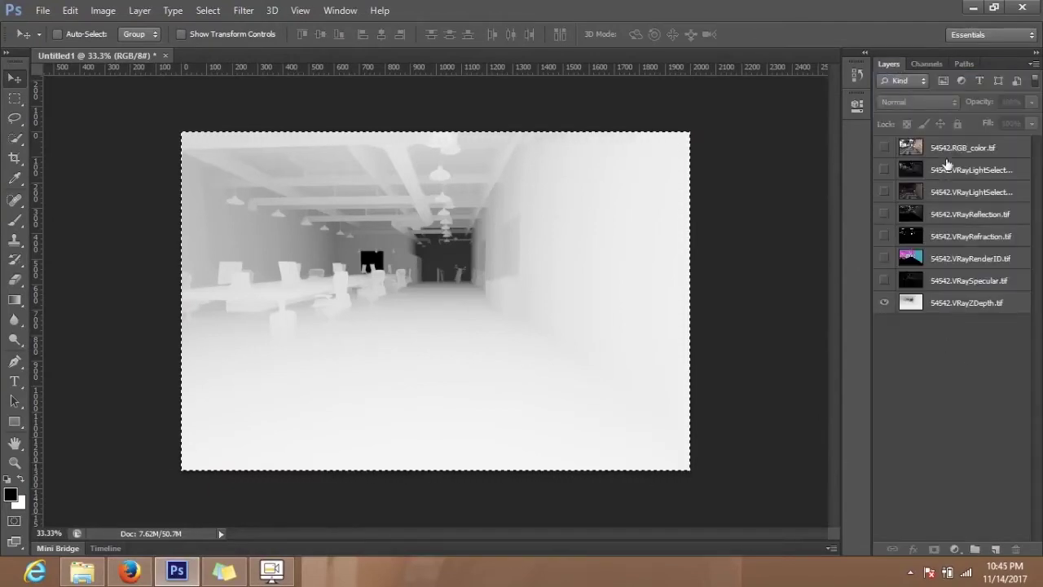
click(926, 145)
click(886, 147)
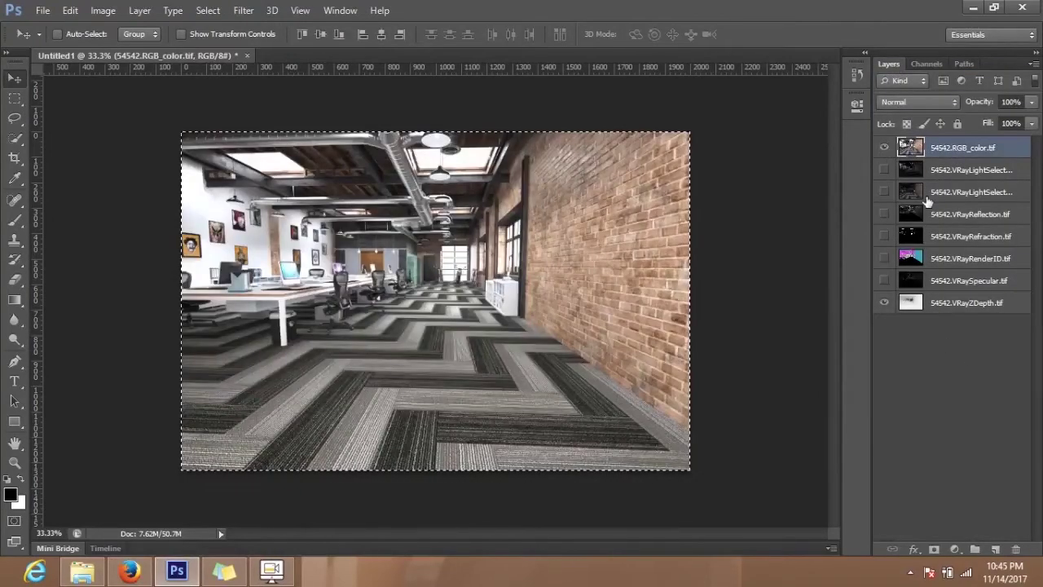
- Add a Reveal All layer mask to the RGB_color layer
click(140, 12)
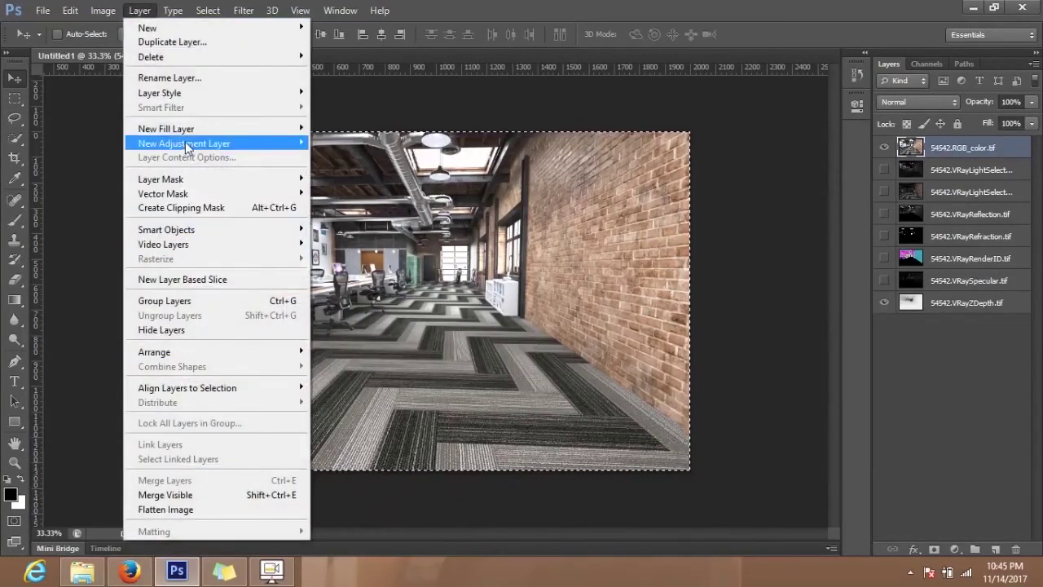
mouse_move(198, 179)
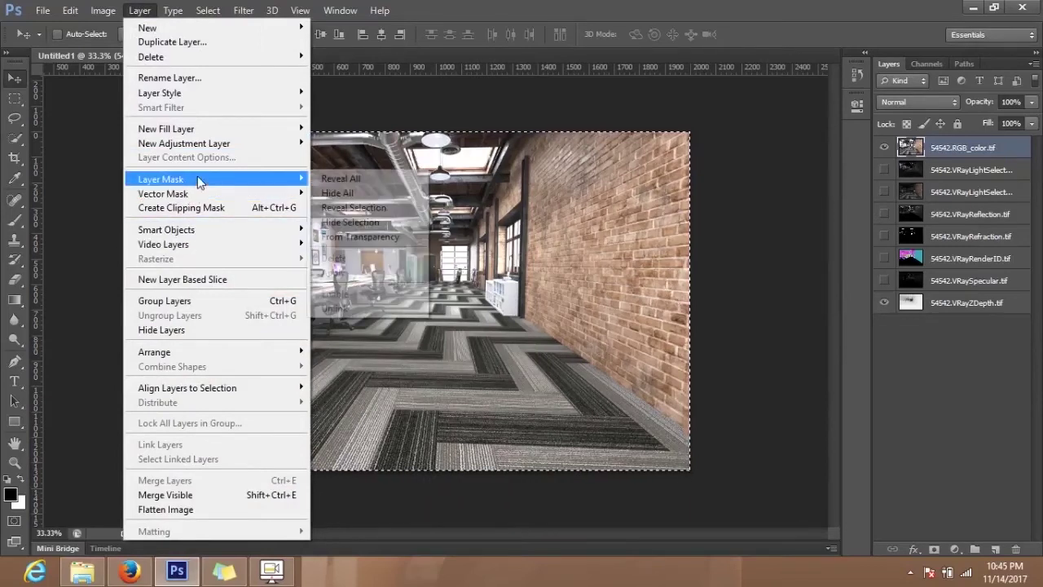
click(361, 178)
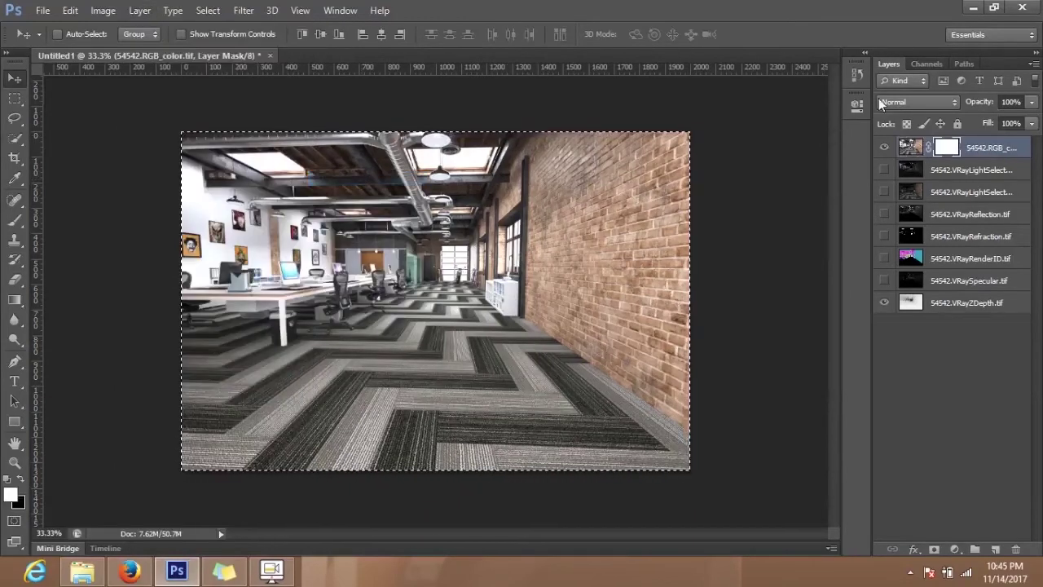
- Put the ZDepth depth map into the RGB_color layer mask, cutting it from Layer 1
click(939, 64)
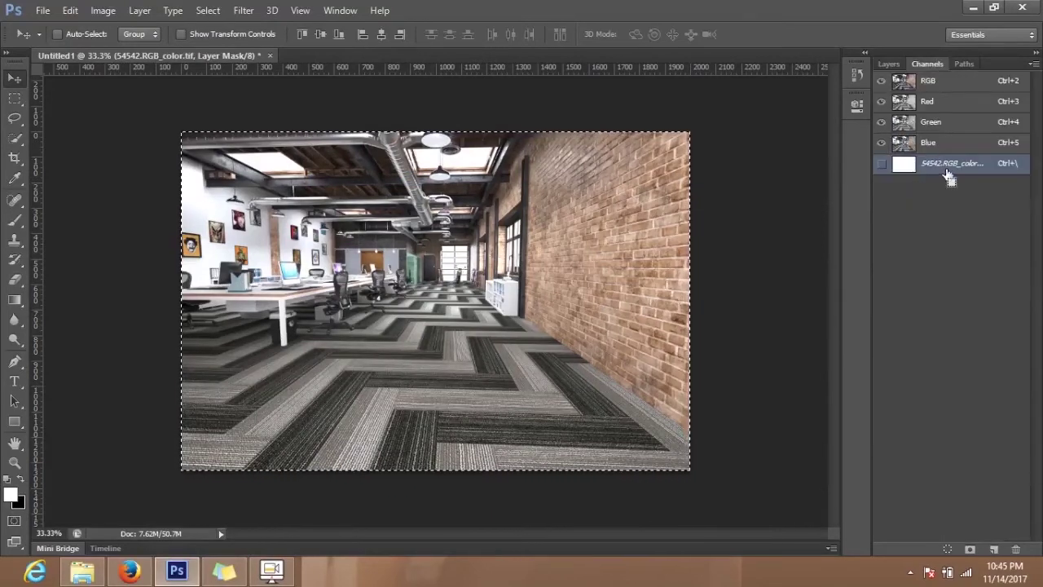
key(ctrl+v)
click(888, 64)
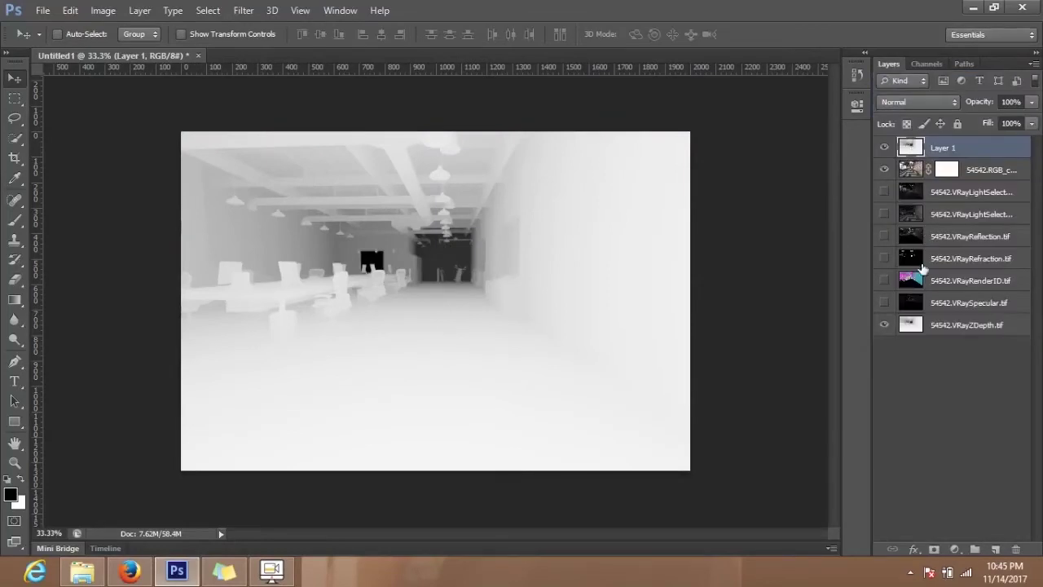
click(885, 149)
click(948, 172)
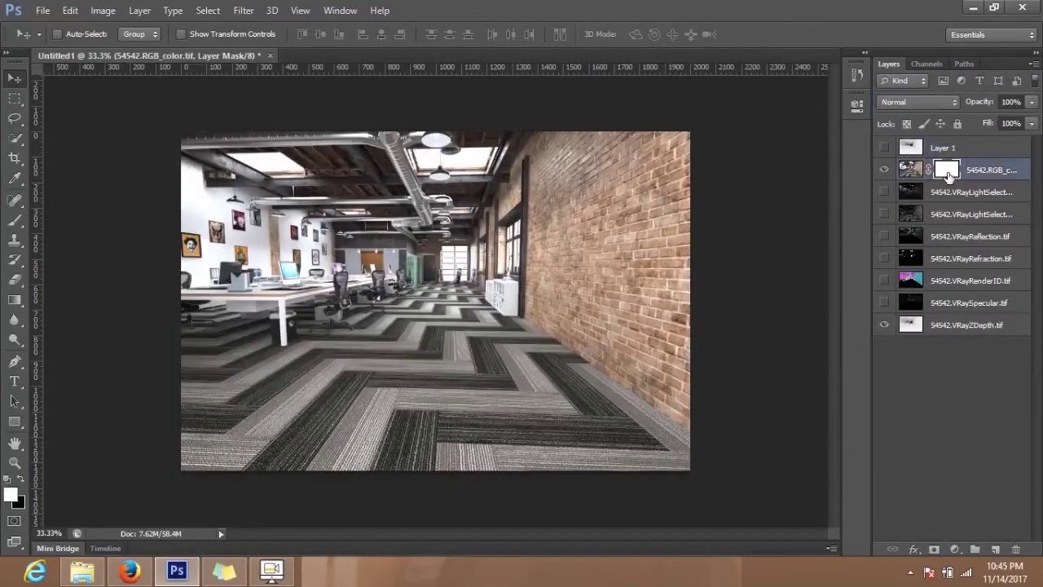
alt+click(951, 170)
ctrl+click(947, 169)
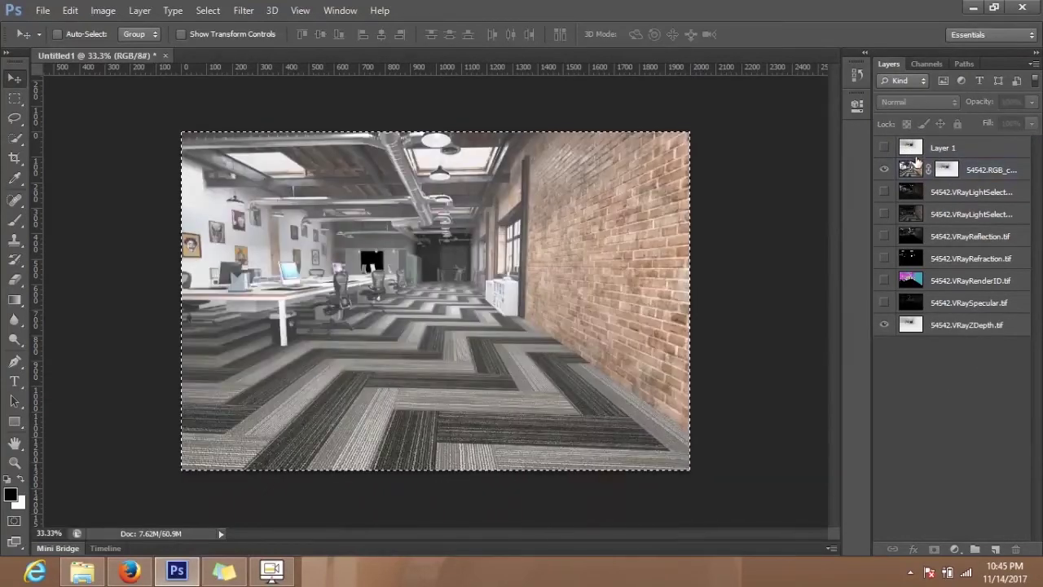
click(885, 147)
click(960, 147)
key(ctrl+x)
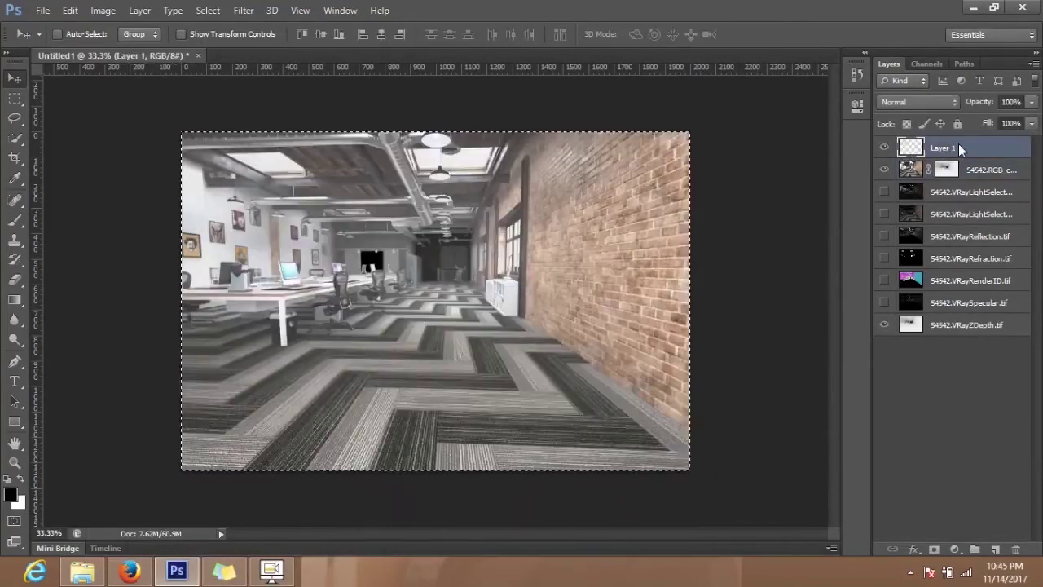
- Delete the now-empty Layer 1
right_click(958, 157)
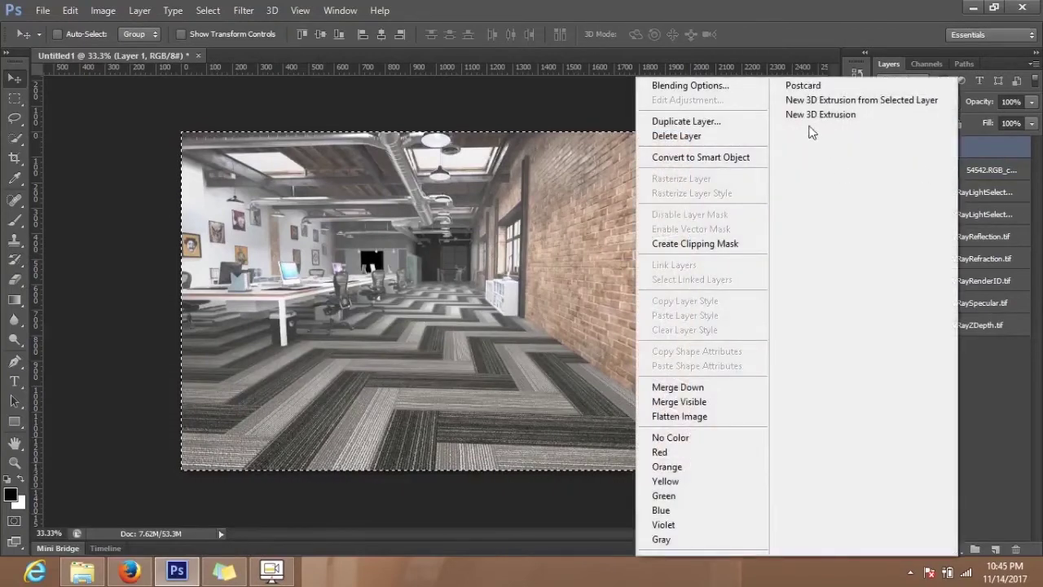
click(670, 135)
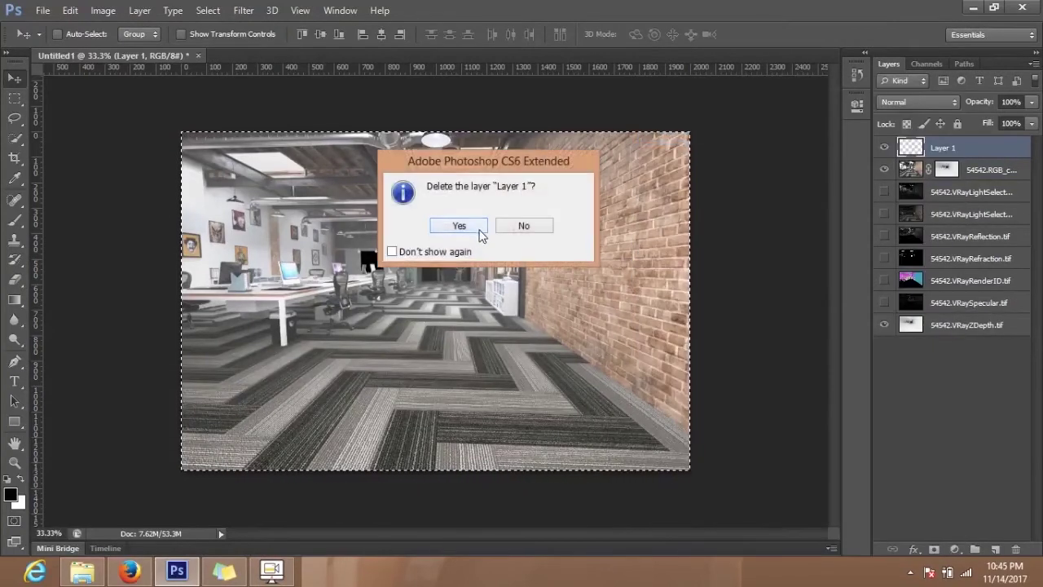
click(479, 228)
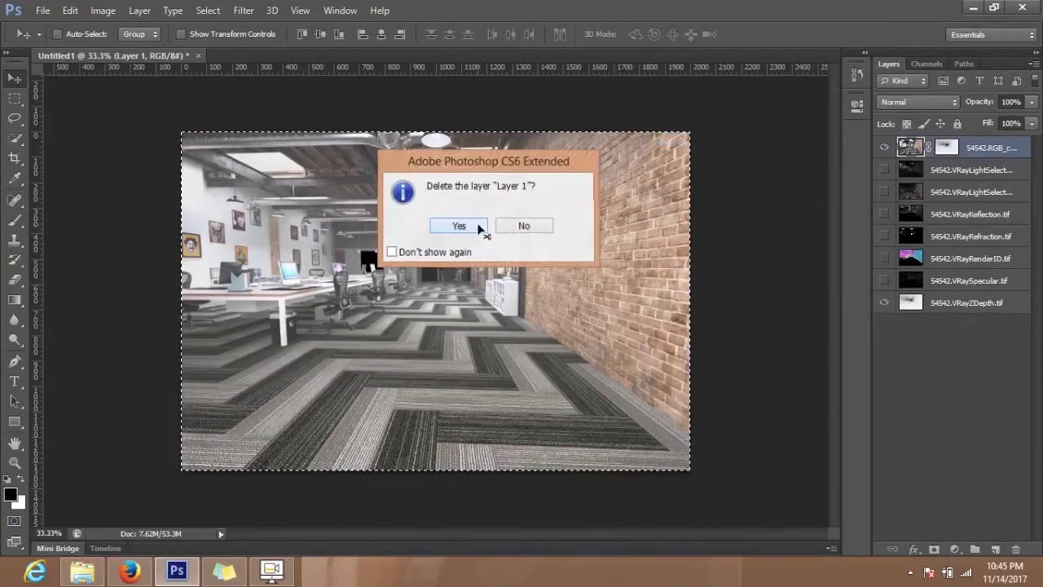
click(974, 363)
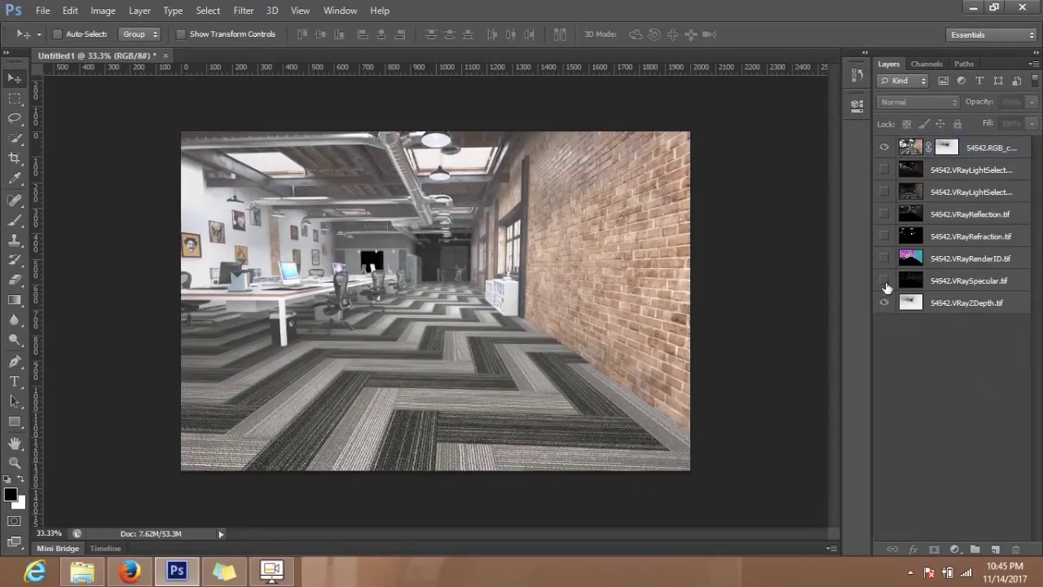
- Hide the ZDepth layer and invert the RGB_color layer mask
click(885, 303)
click(884, 147)
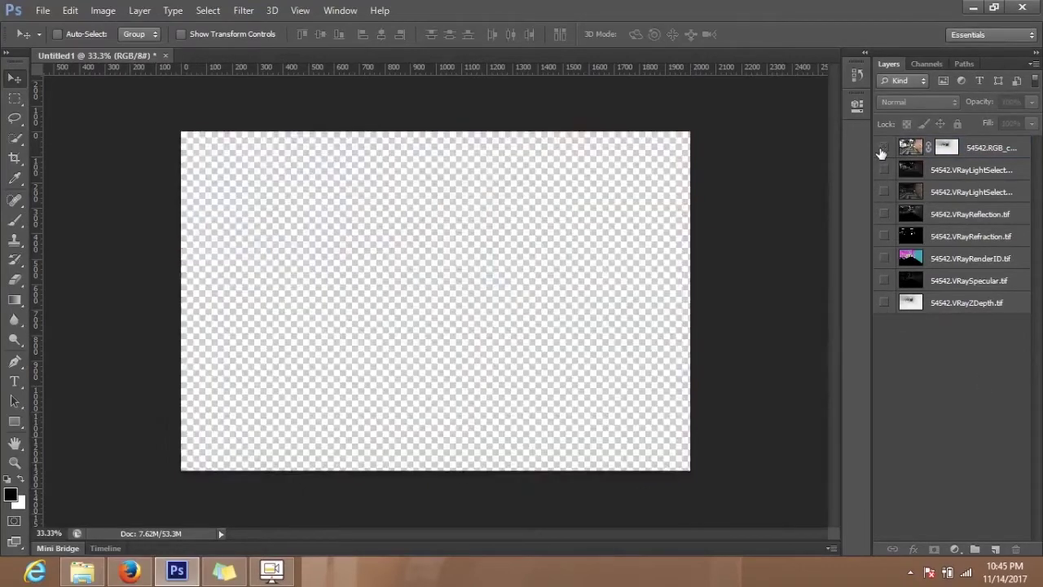
click(885, 147)
click(946, 148)
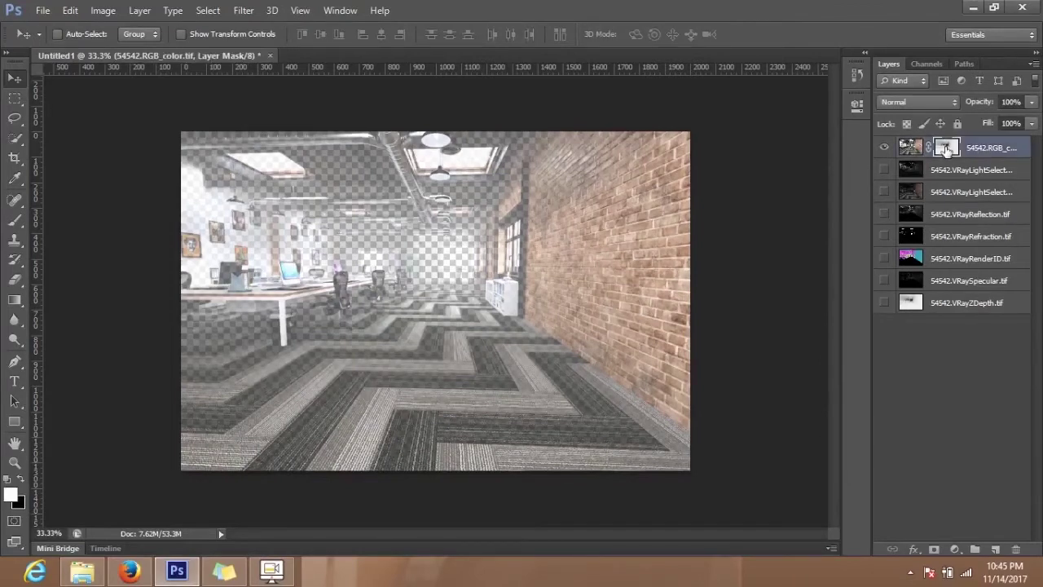
key(ctrl+i)
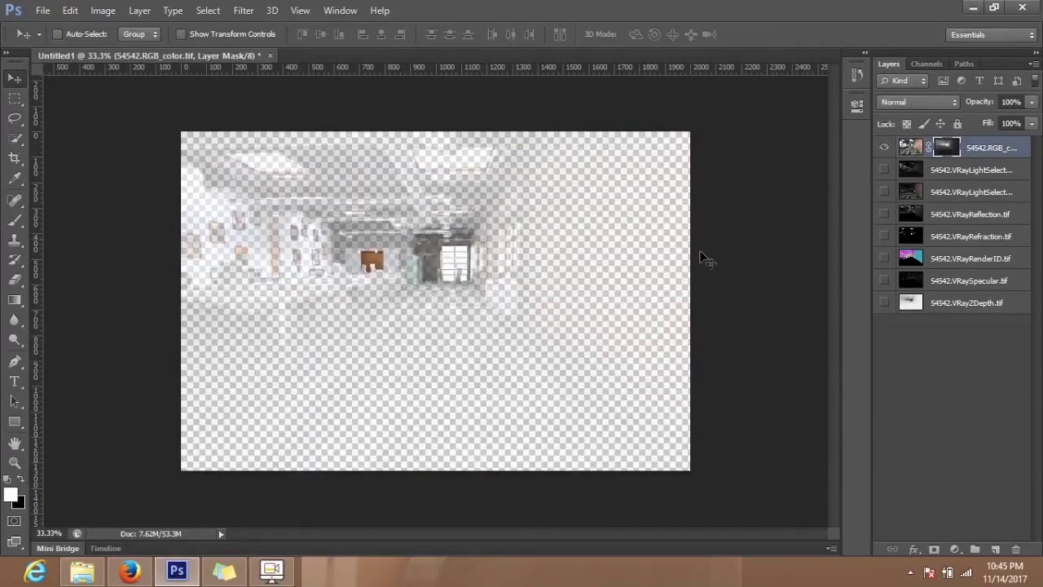
click(947, 375)
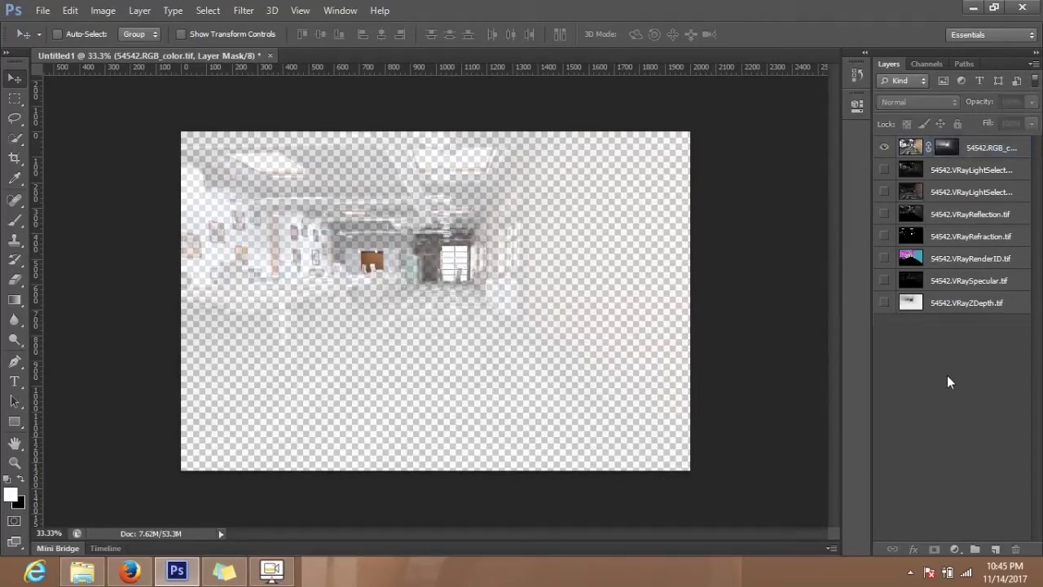
- Duplicate the colour layer, delete the copy's mask, and move the copy below the masked layer
click(998, 152)
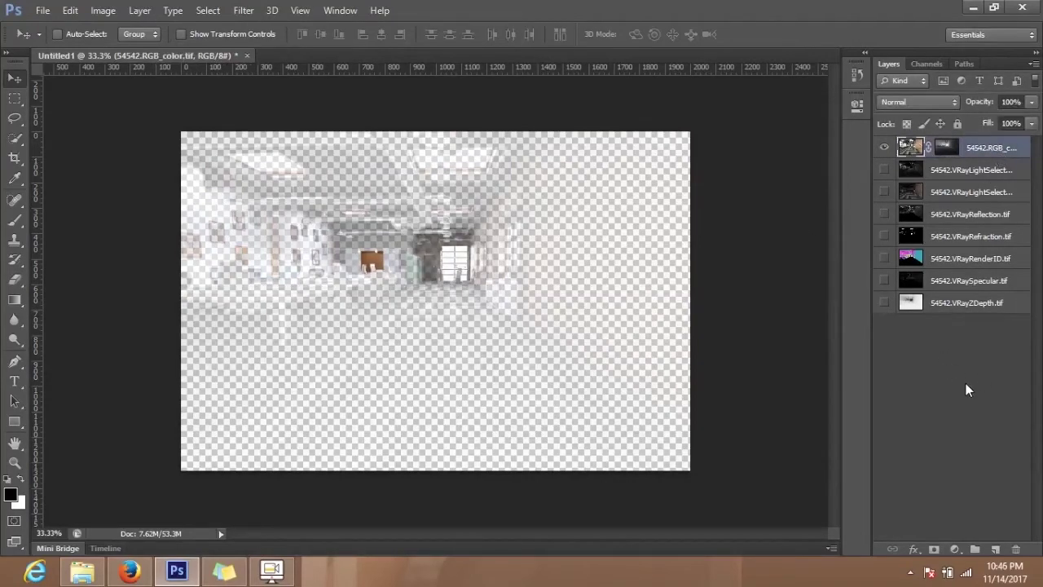
key(ctrl+j)
click(974, 414)
click(941, 148)
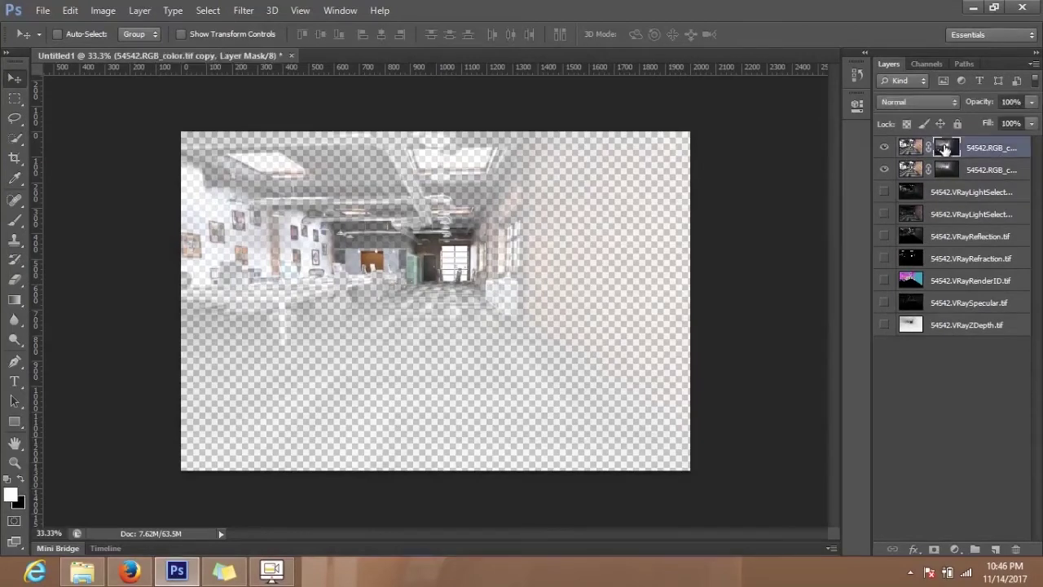
right_click(941, 149)
click(935, 180)
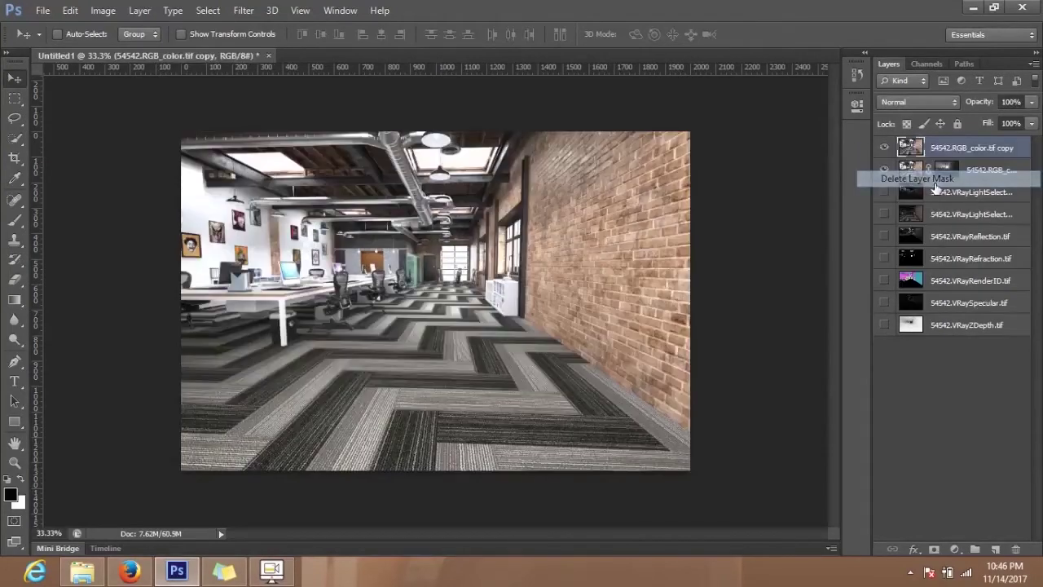
click(946, 422)
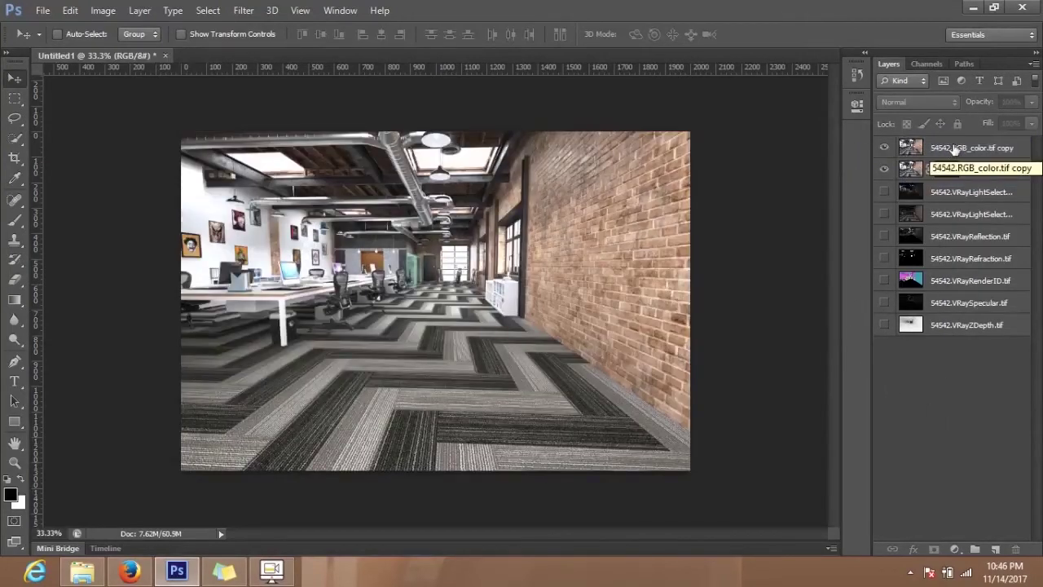
drag(948, 150, 969, 171)
click(938, 420)
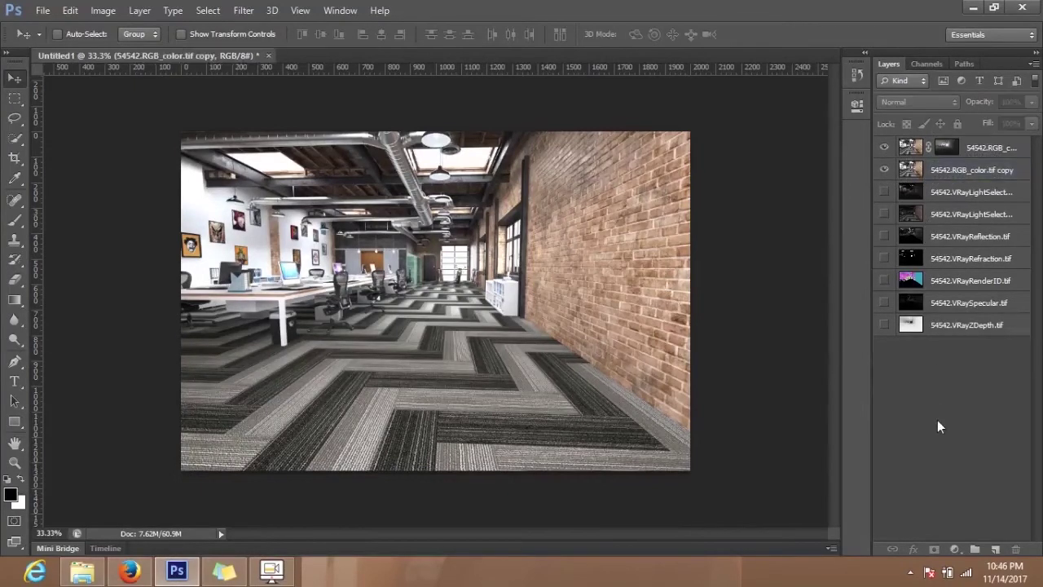
- Open Lens Blur on the masked top RGB_color layer
click(983, 147)
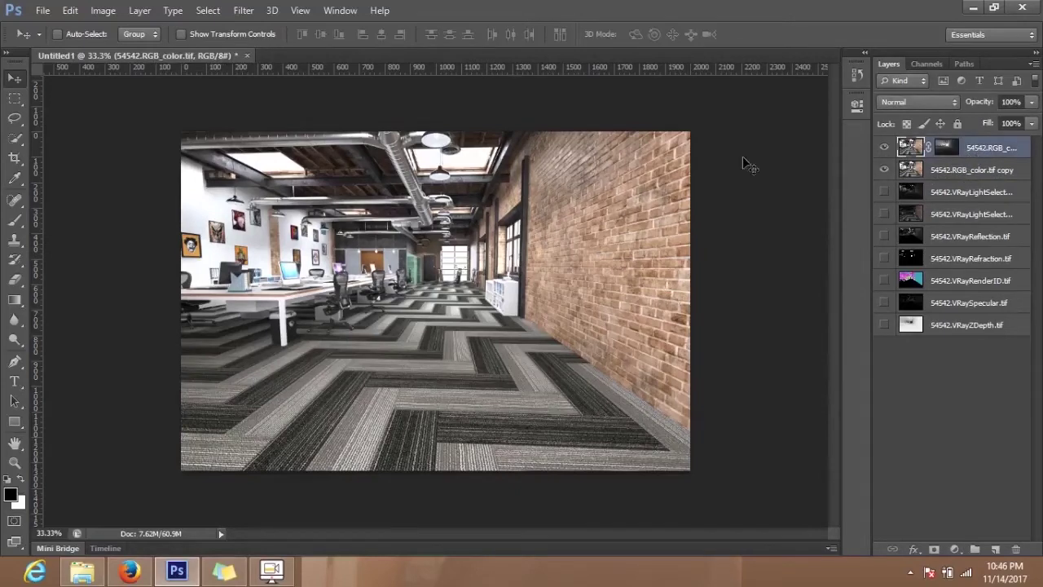
click(244, 10)
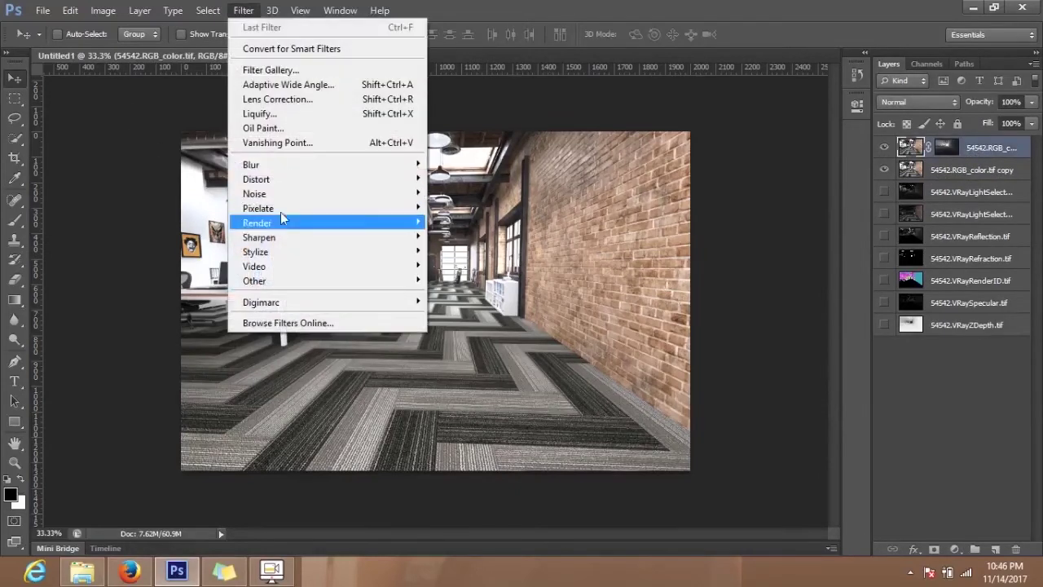
mouse_move(298, 164)
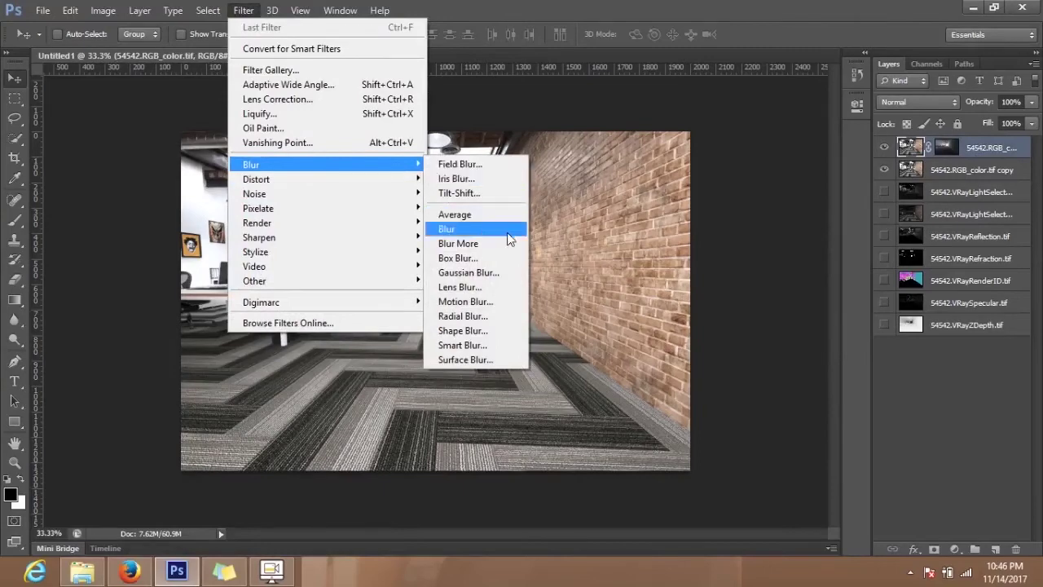
click(475, 285)
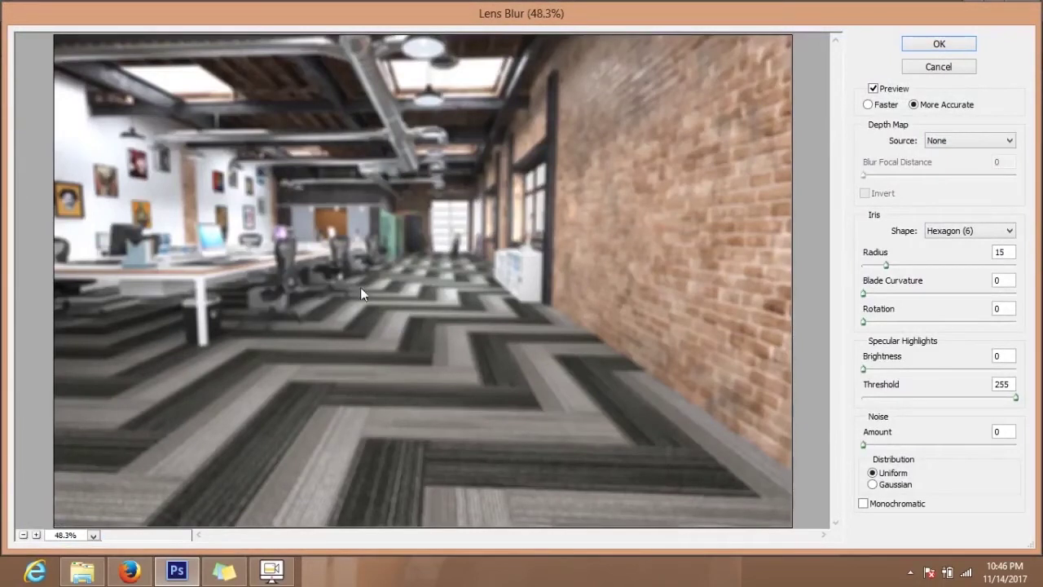
- Keep More Accurate preview quality and set Depth Map Source to Layer Mask
click(881, 106)
click(929, 106)
click(881, 106)
click(926, 109)
click(949, 140)
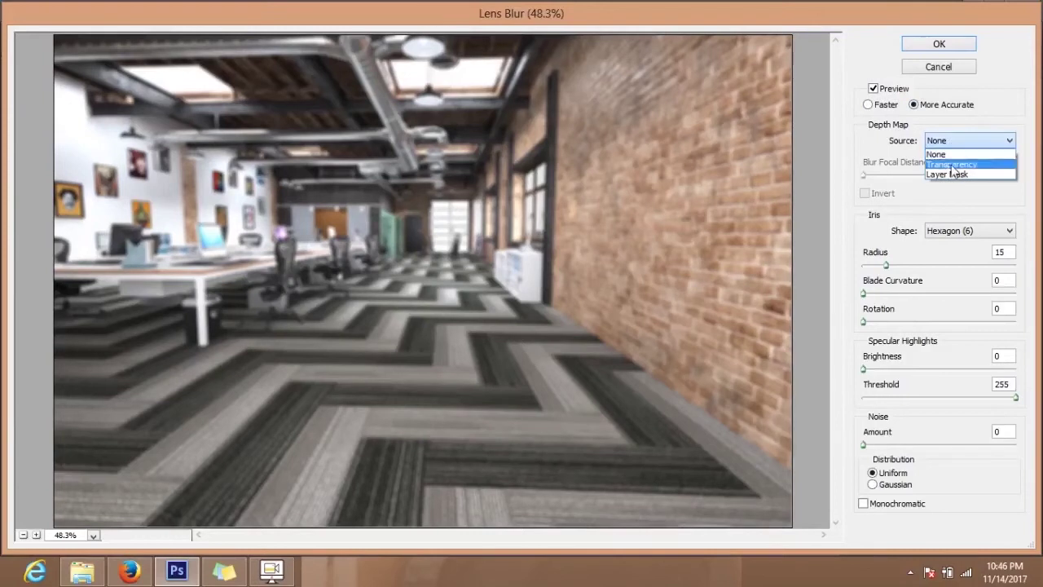
click(950, 175)
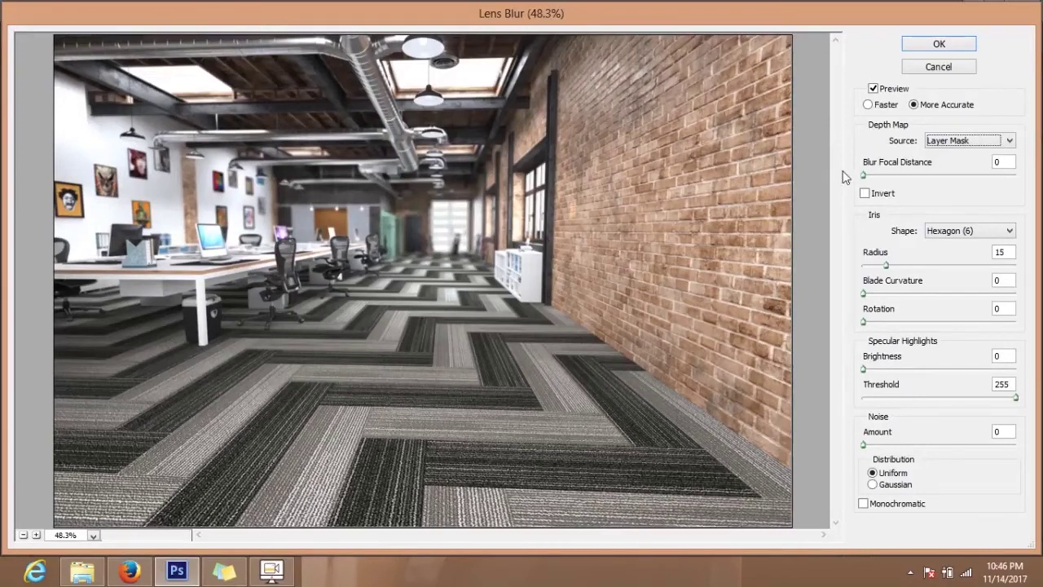
- Try Blur Focal Distance values of 122, 166 and 227, then lower it slightly
drag(864, 175, 925, 176)
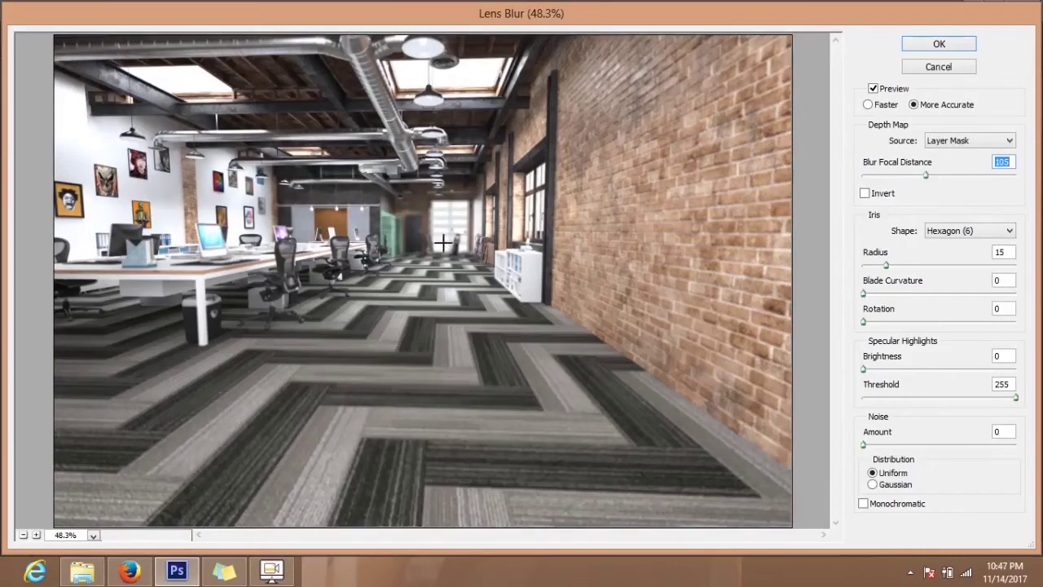
drag(926, 174, 938, 175)
click(962, 175)
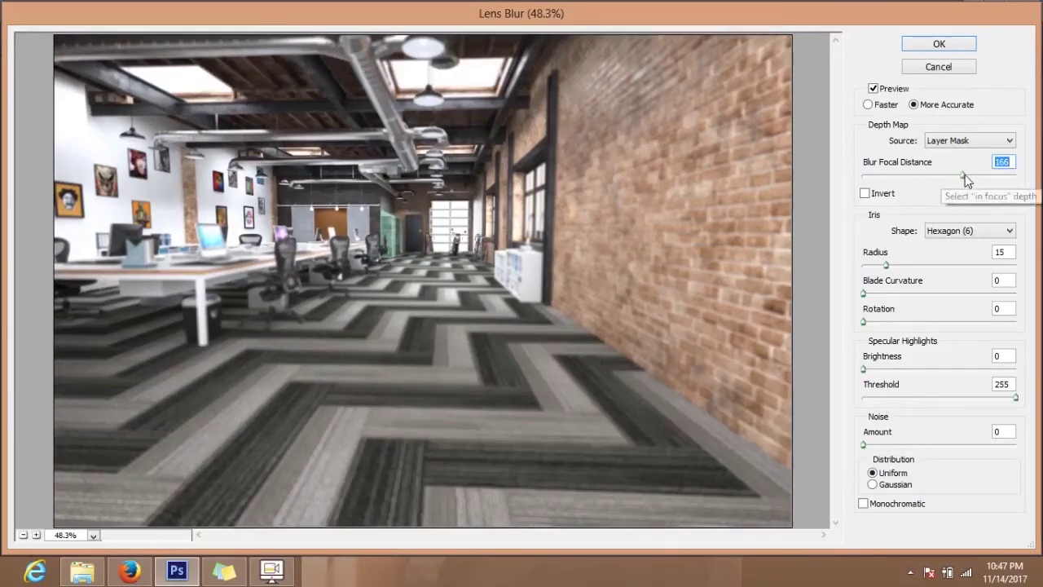
drag(962, 175, 1009, 179)
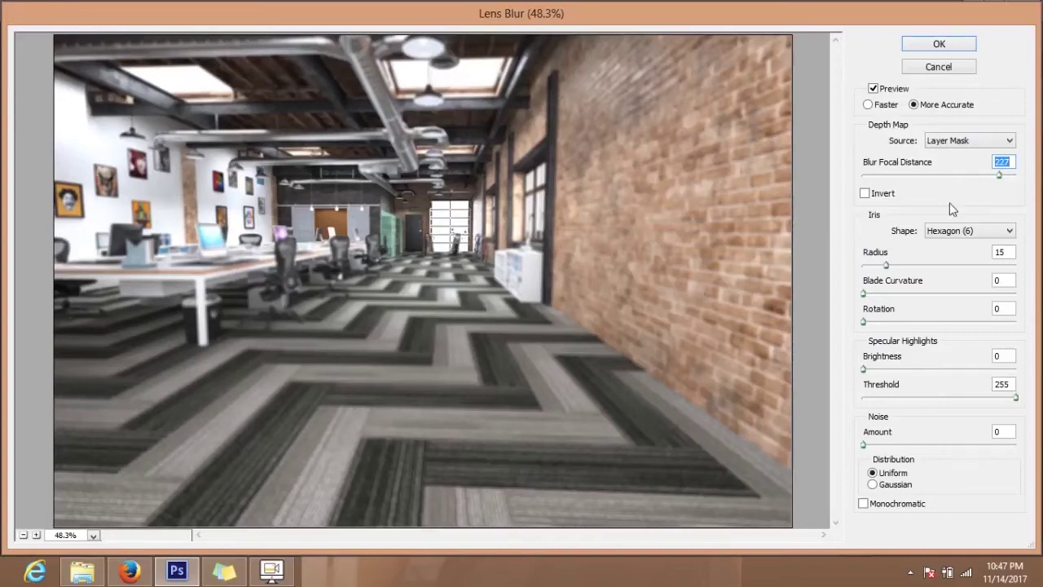
mouse_move(1000, 176)
mouse_down()
mouse_move(890, 176)
mouse_move(984, 175)
mouse_up()
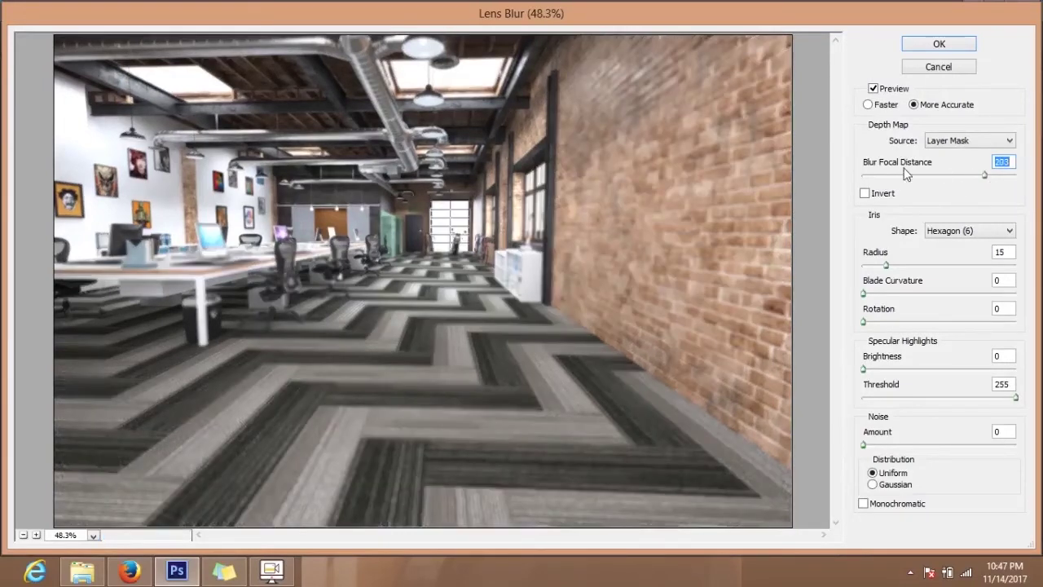
- Leave Invert off, set Blur Focal Distance to 103, and choose the Triangle (3) iris
click(866, 193)
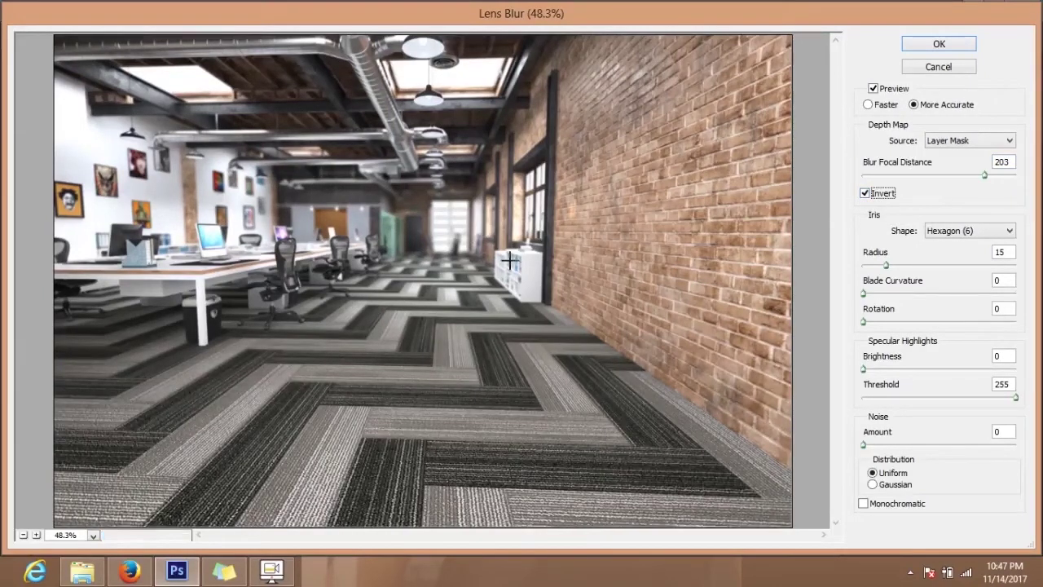
click(865, 193)
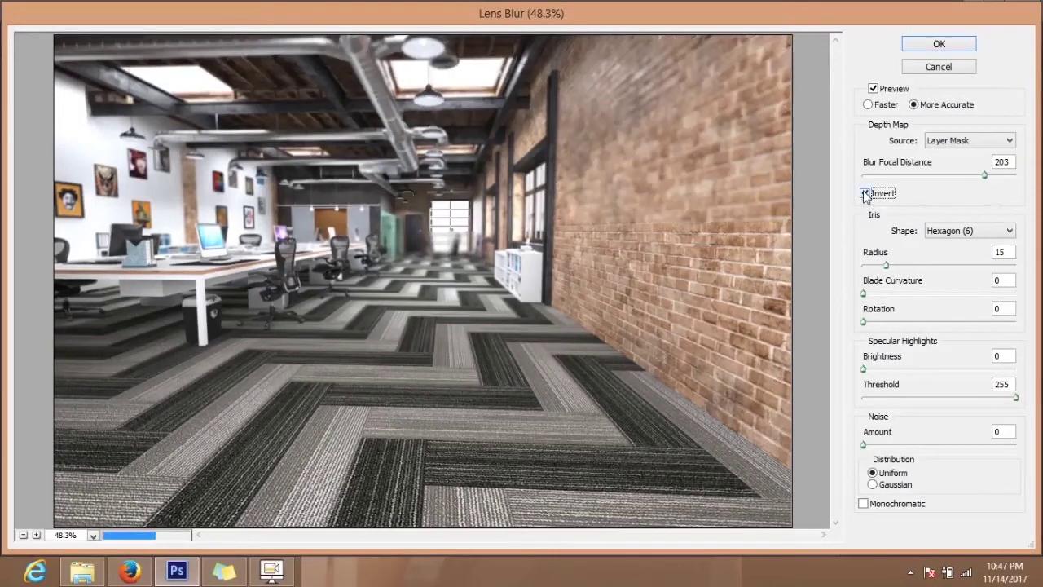
click(866, 194)
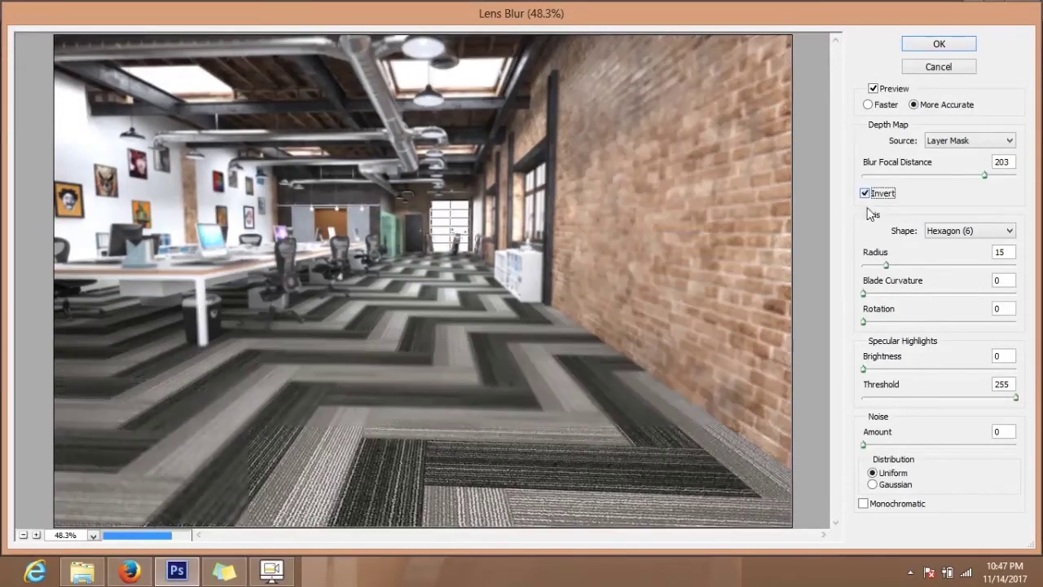
click(984, 175)
drag(960, 179, 925, 175)
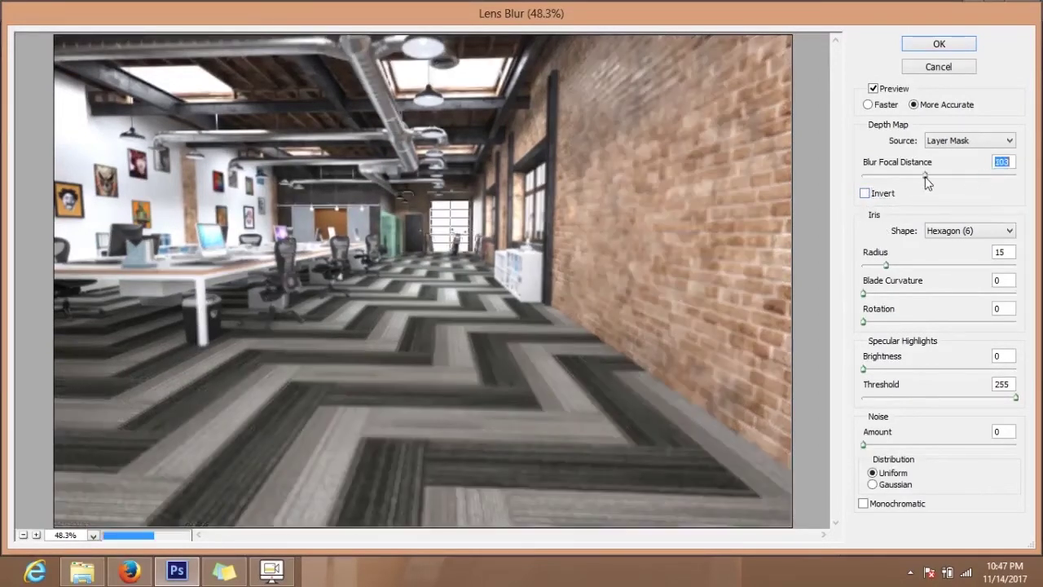
click(927, 232)
click(927, 245)
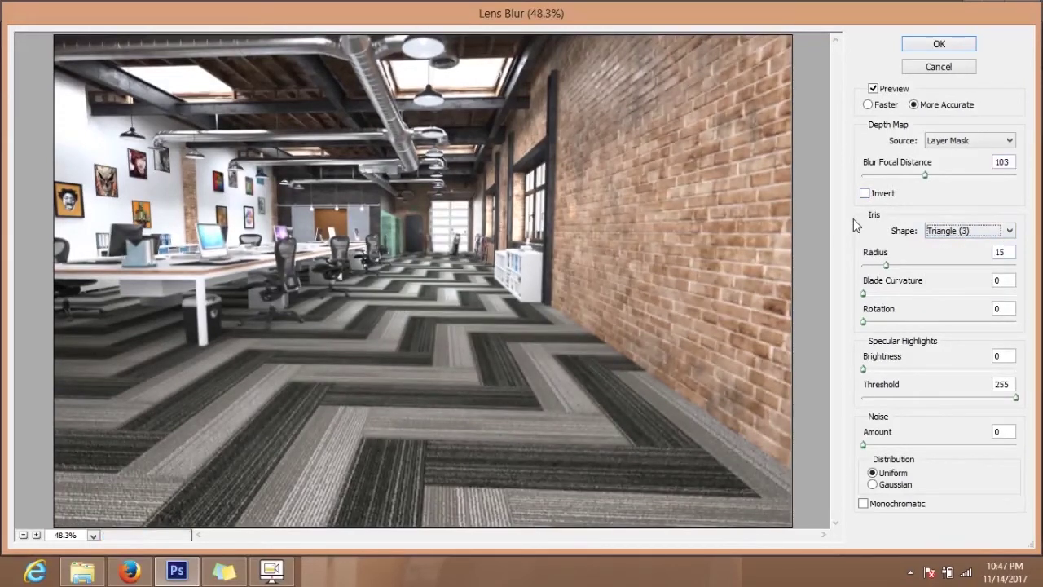
- Try Triangle and Pentagon iris shapes, then settle on Hexagon (6)
click(949, 232)
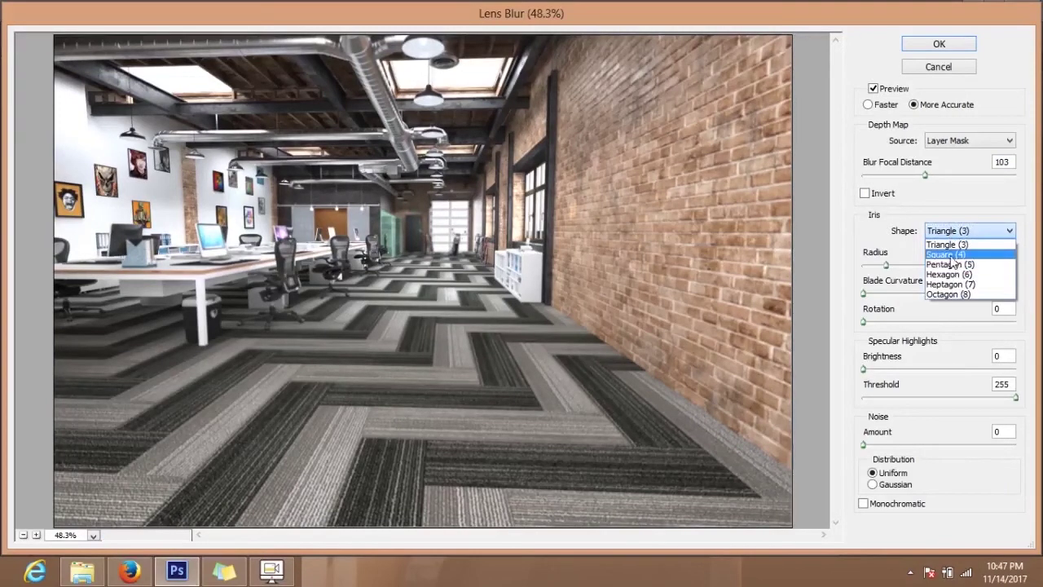
click(950, 244)
click(962, 232)
click(949, 264)
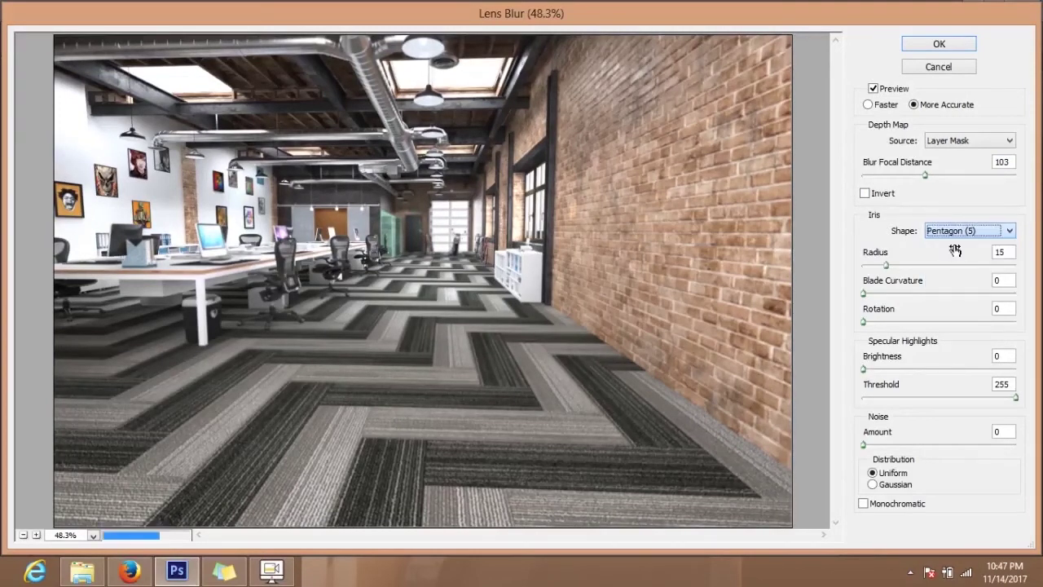
click(962, 231)
click(949, 274)
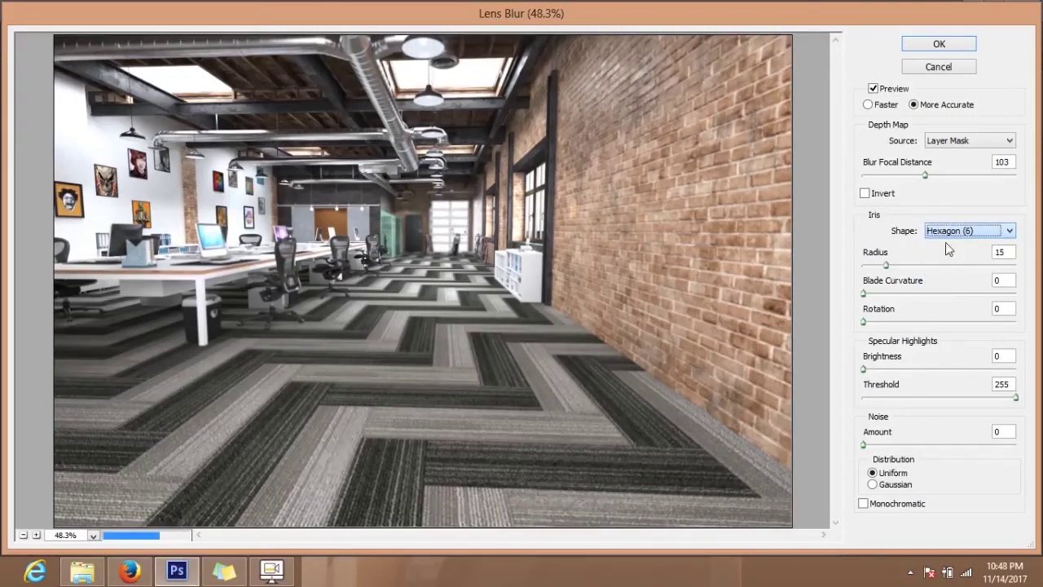
click(959, 234)
click(960, 274)
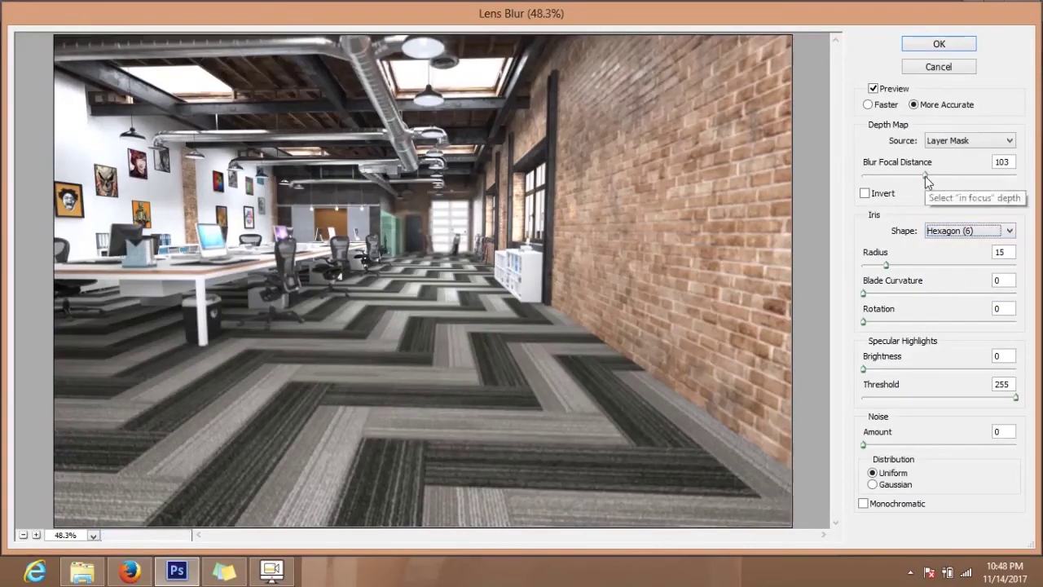
- Set Blur Focal Distance to 83 and raise the blur Radius to 43
drag(925, 178, 910, 178)
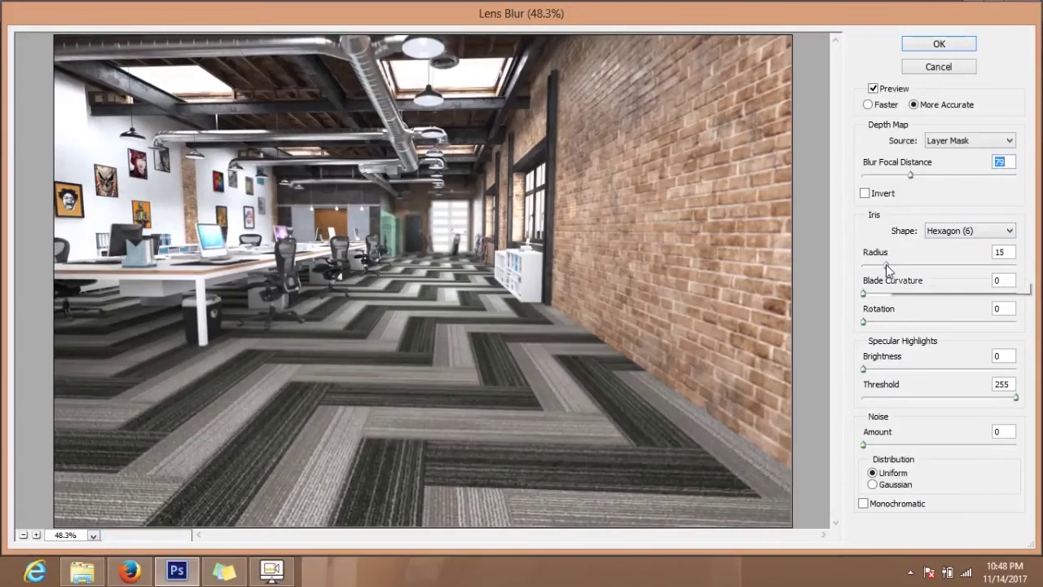
drag(911, 178, 913, 178)
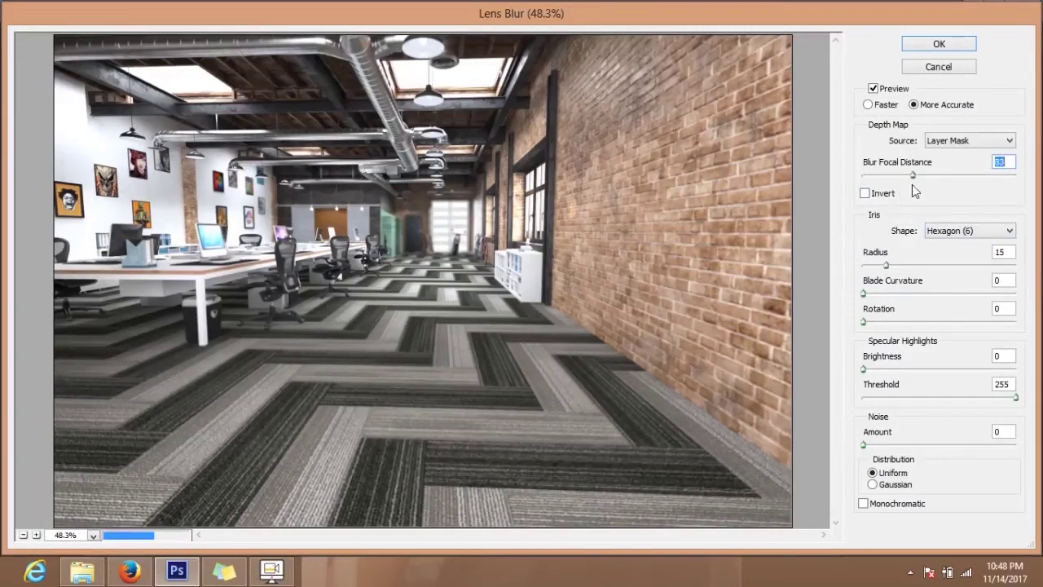
click(889, 266)
drag(899, 269, 929, 268)
drag(927, 177, 943, 178)
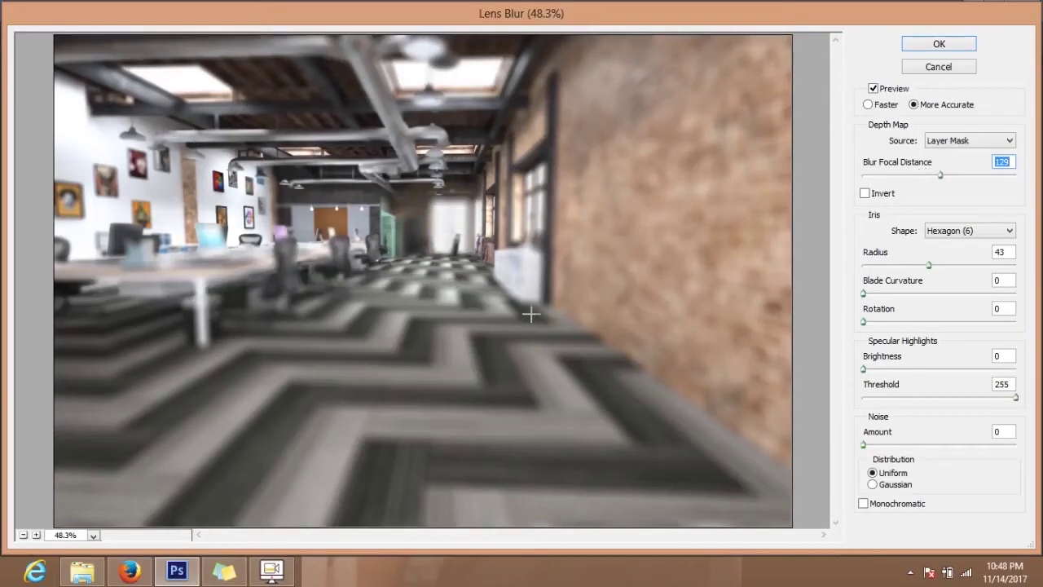
- Test focal distances 37 and 134, settle at 82, and add some blade curvature
drag(940, 175, 912, 175)
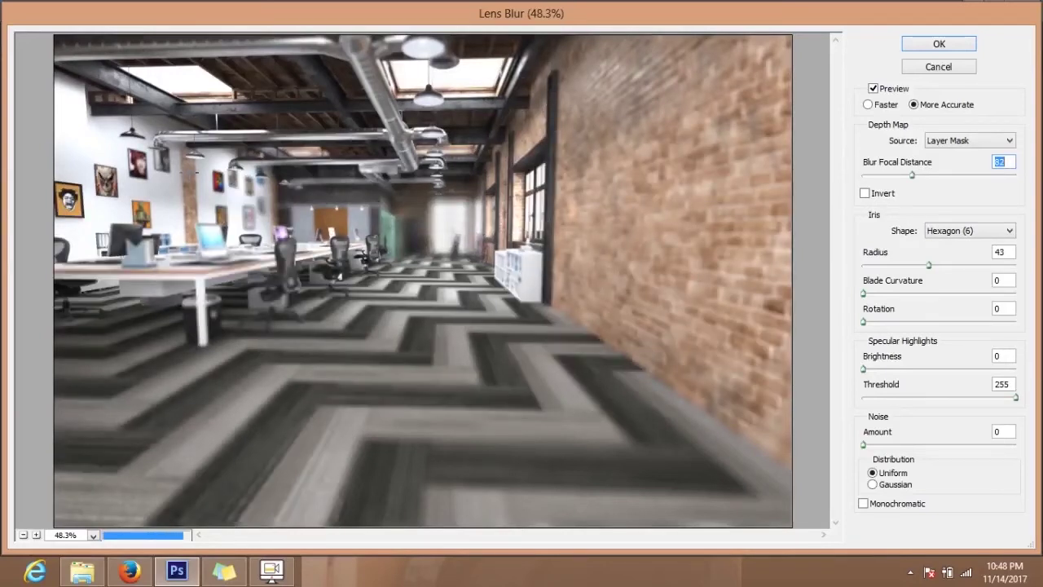
click(888, 176)
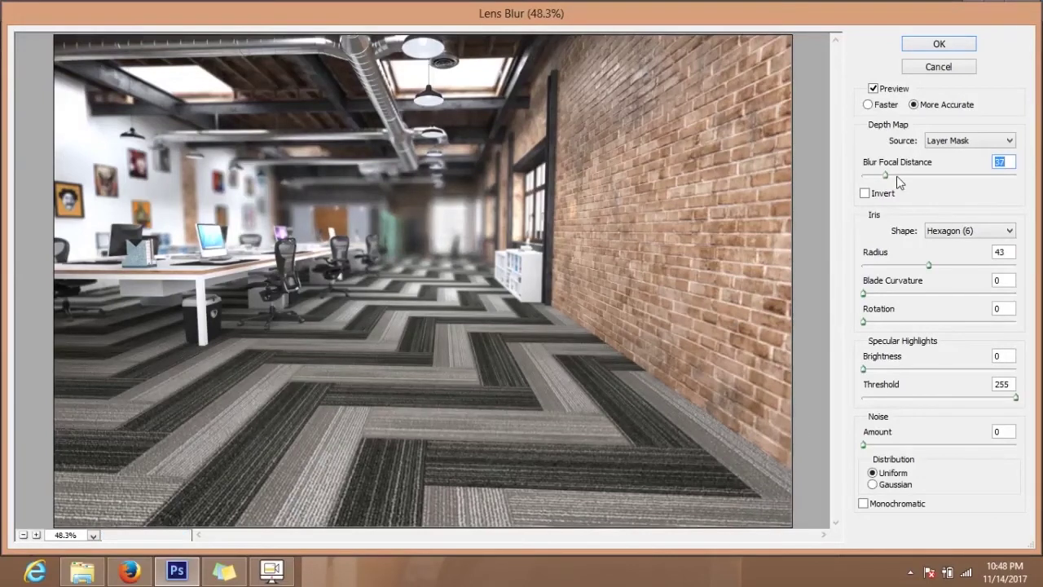
drag(897, 179, 950, 181)
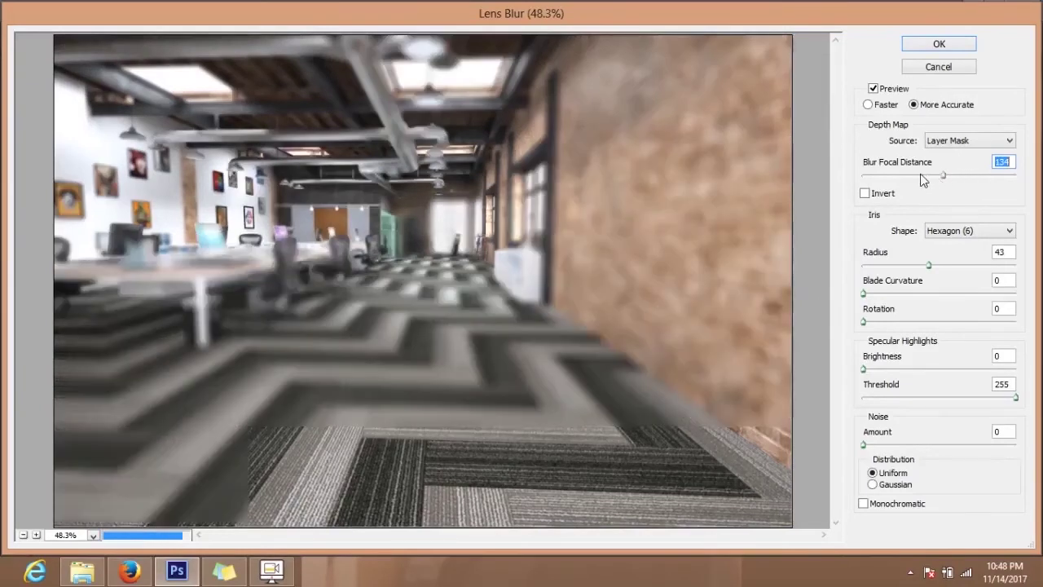
drag(924, 181, 912, 179)
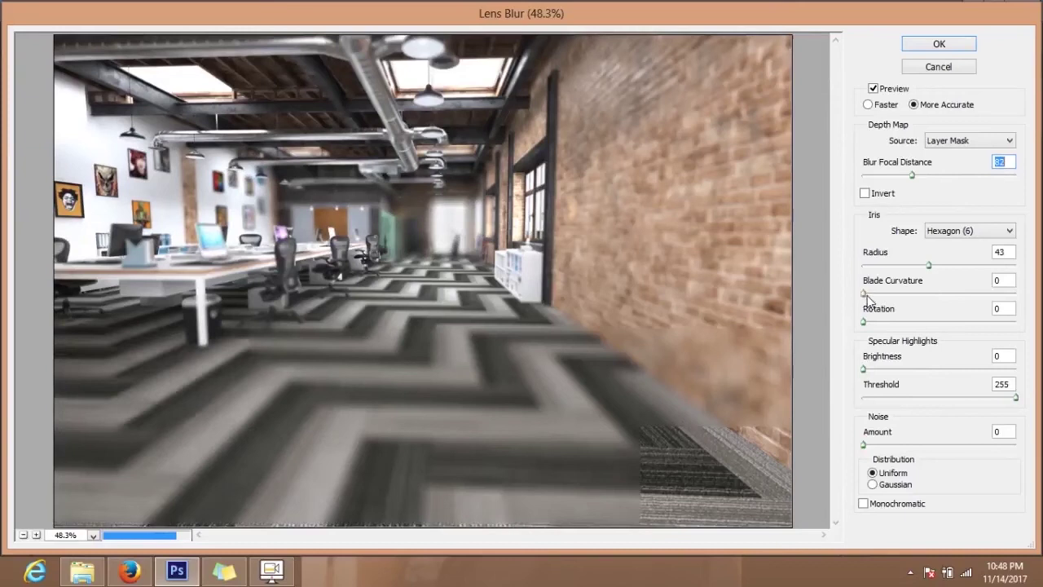
drag(865, 295, 917, 304)
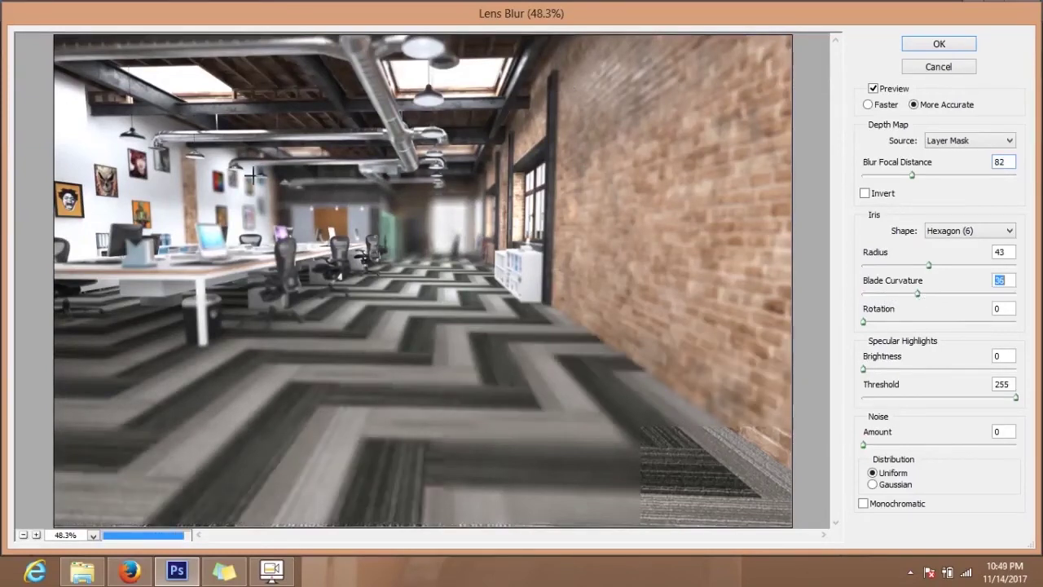
- Set Blade Curvature 25 and Rotation 22, trying Triangle before keeping the Hexagon (6) iris
click(956, 295)
click(902, 295)
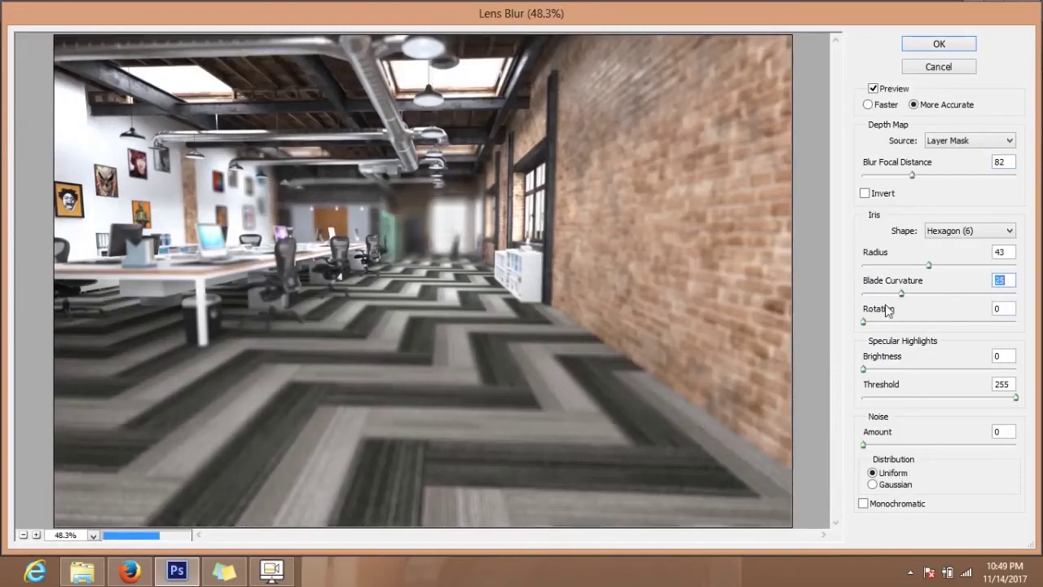
drag(865, 324, 887, 326)
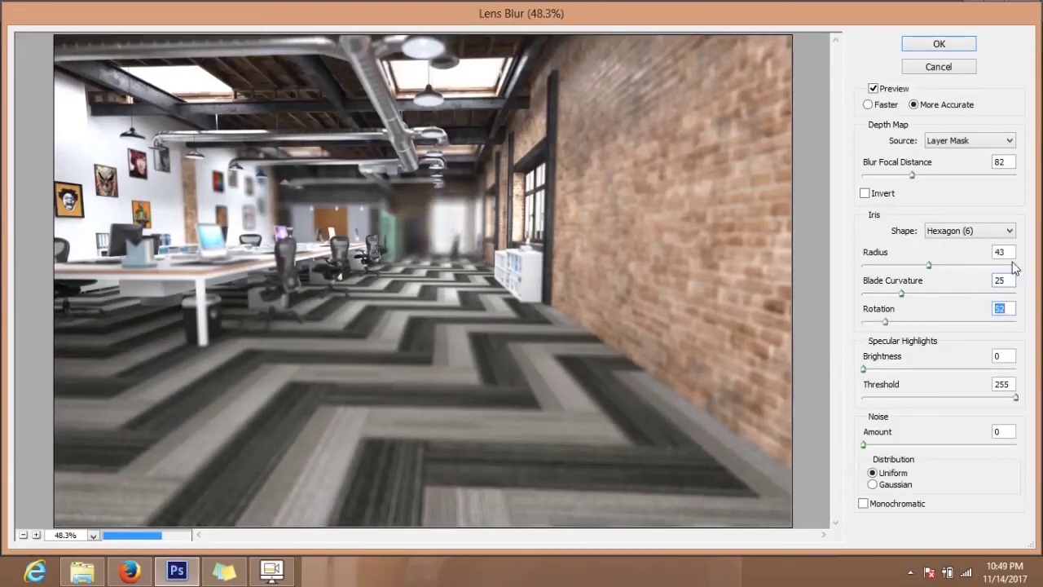
click(995, 234)
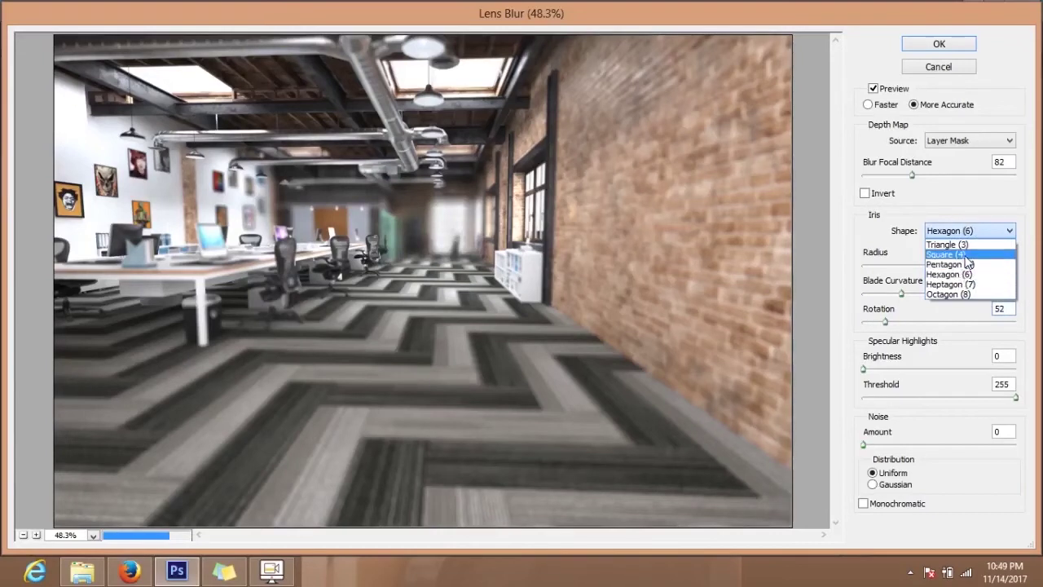
click(950, 245)
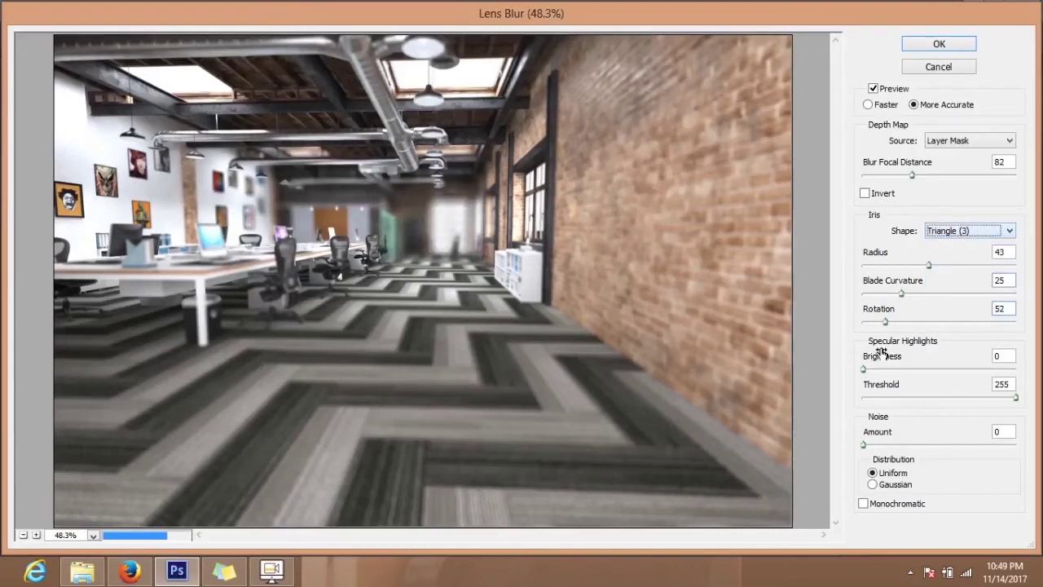
mouse_move(889, 323)
mouse_down()
mouse_move(922, 326)
mouse_move(882, 321)
mouse_up()
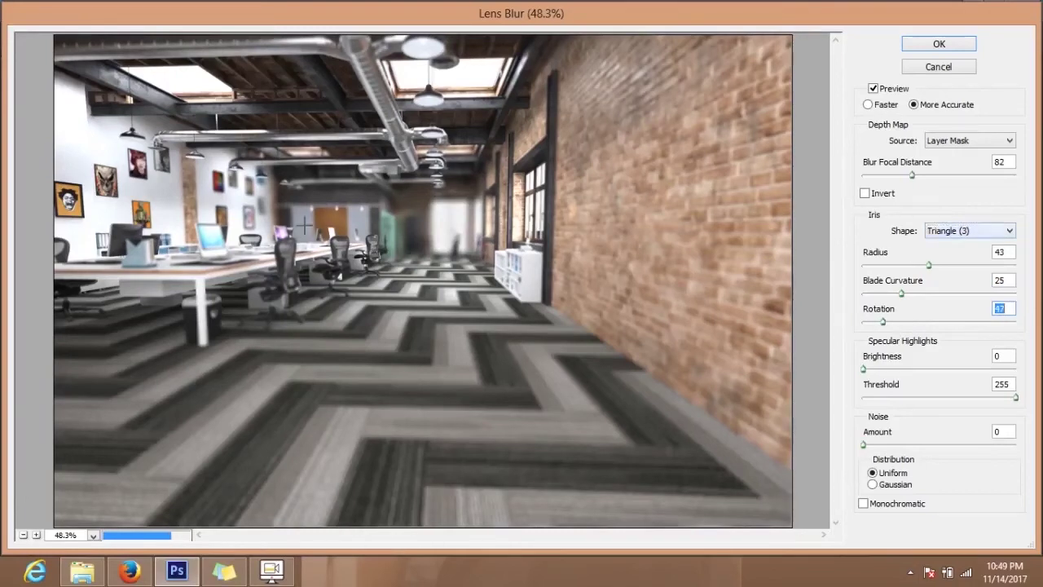
click(958, 231)
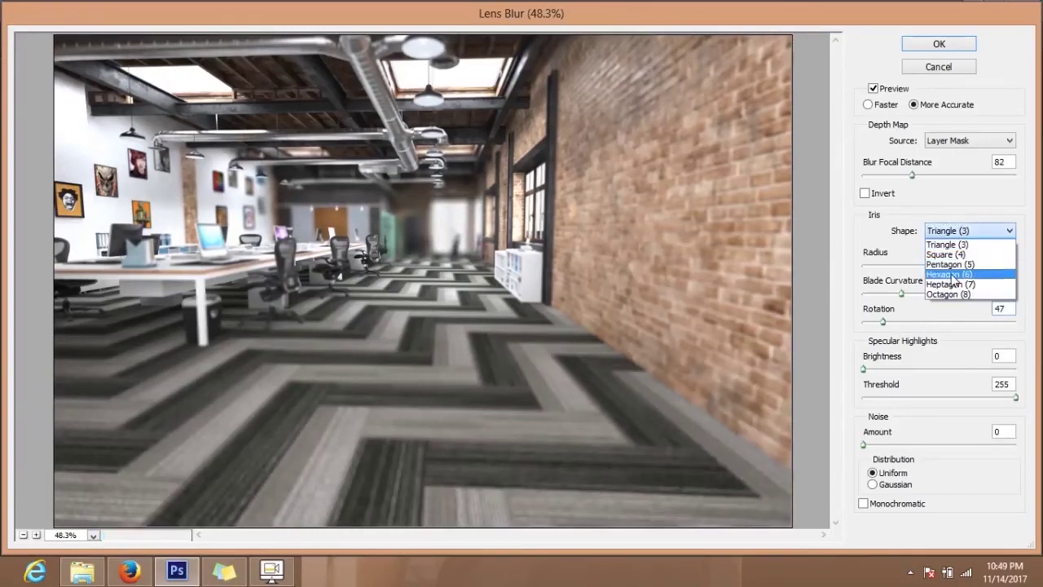
click(949, 279)
drag(884, 323, 897, 379)
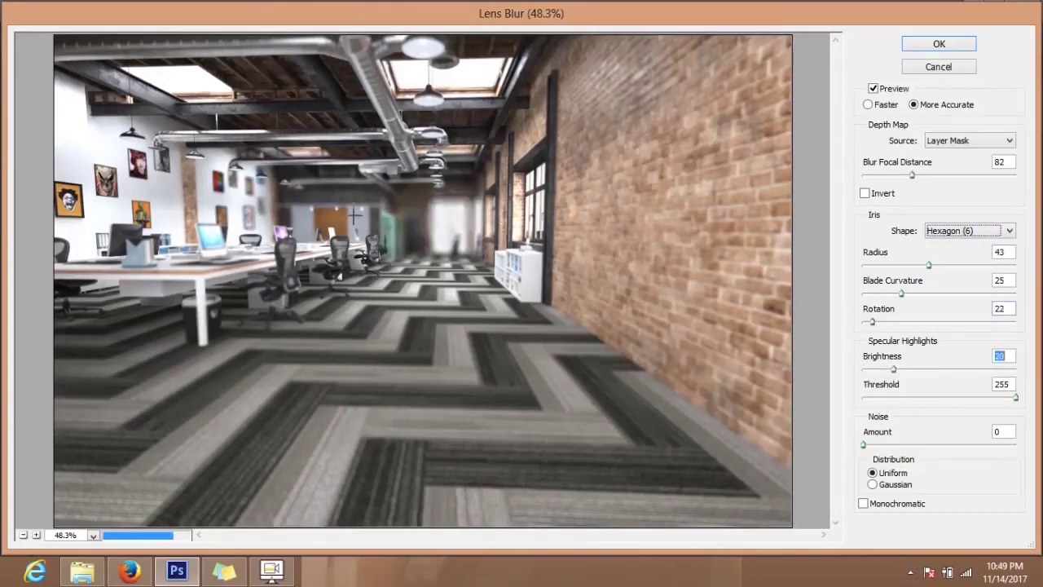
- Test specular highlights at brightness 43 then 13, dropping threshold down to 36
drag(900, 369, 929, 369)
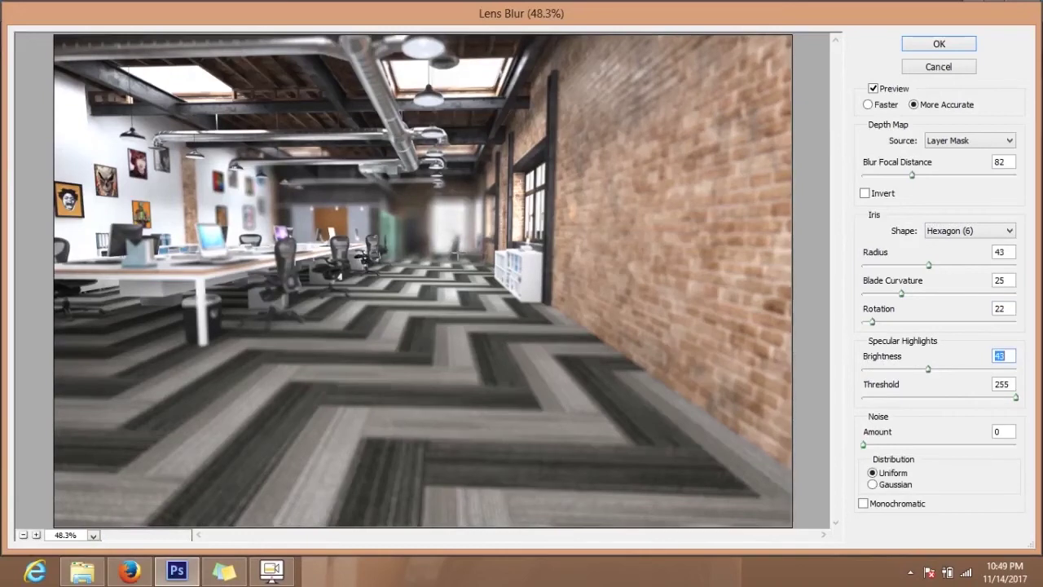
drag(929, 369, 880, 370)
drag(1019, 399, 1006, 398)
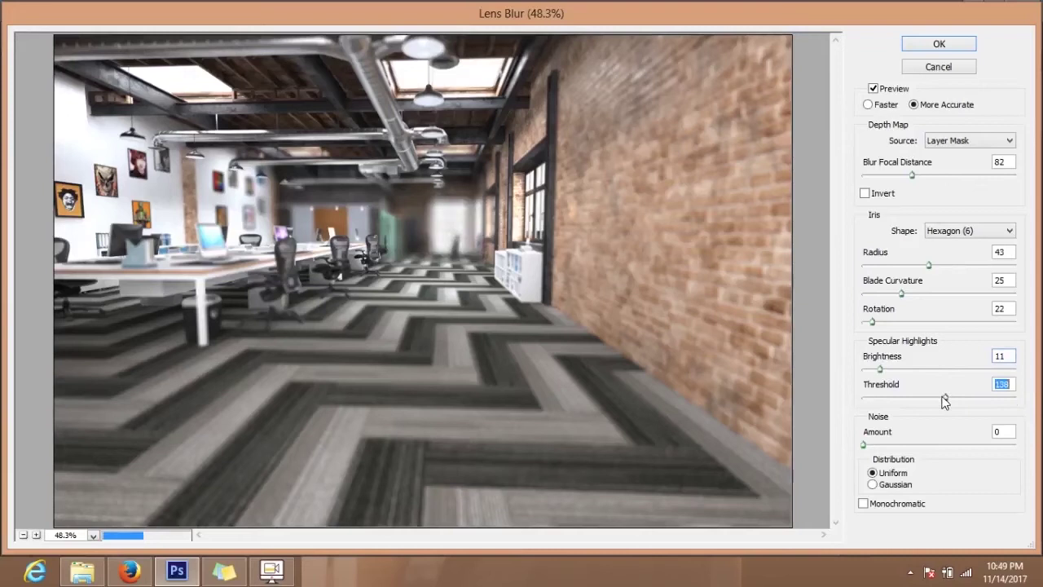
drag(918, 405, 923, 407)
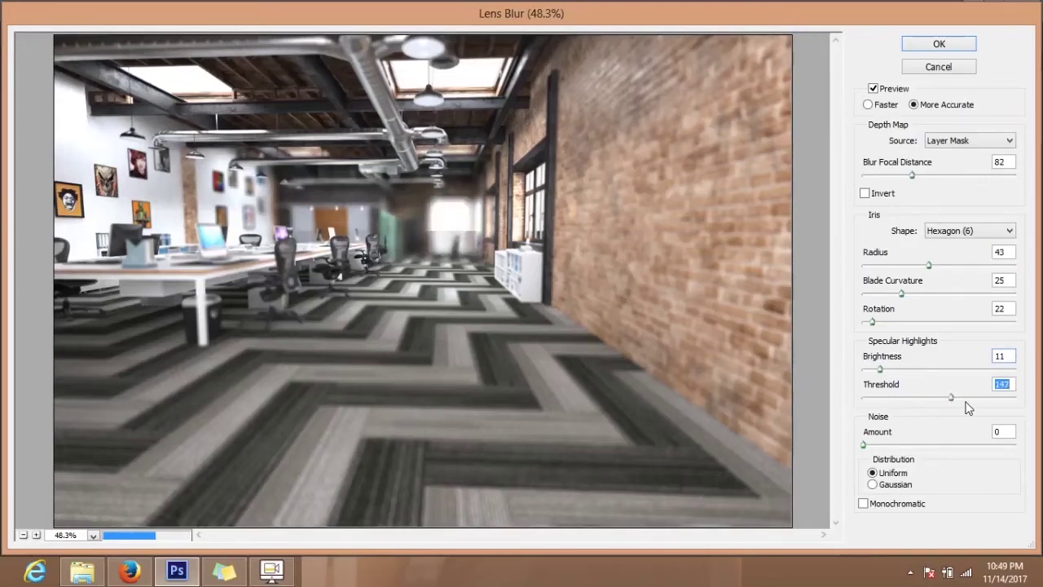
click(885, 398)
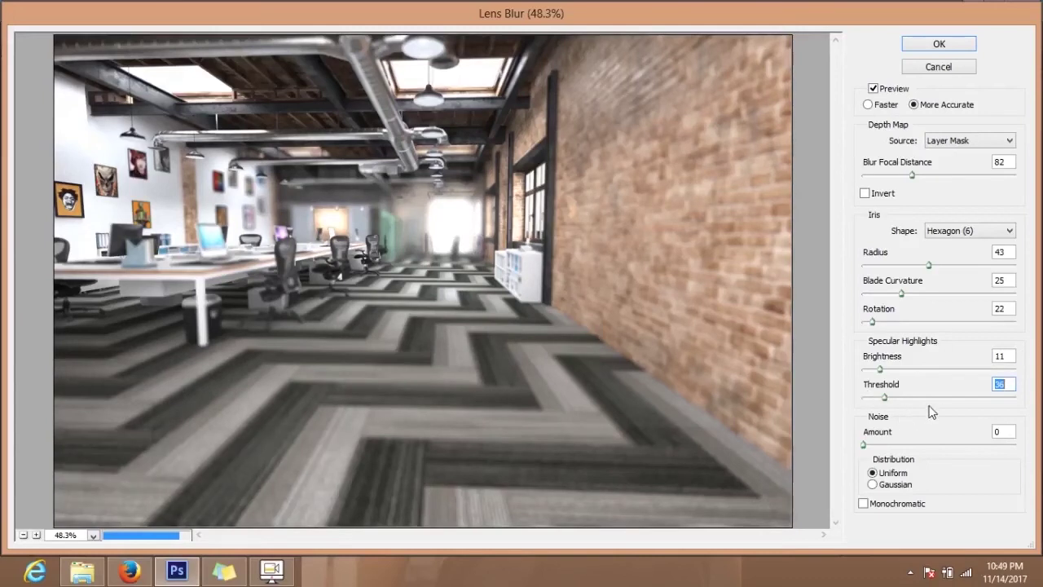
- Restore specular highlight threshold to 255 and bring brightness back to 0
drag(950, 397, 1009, 408)
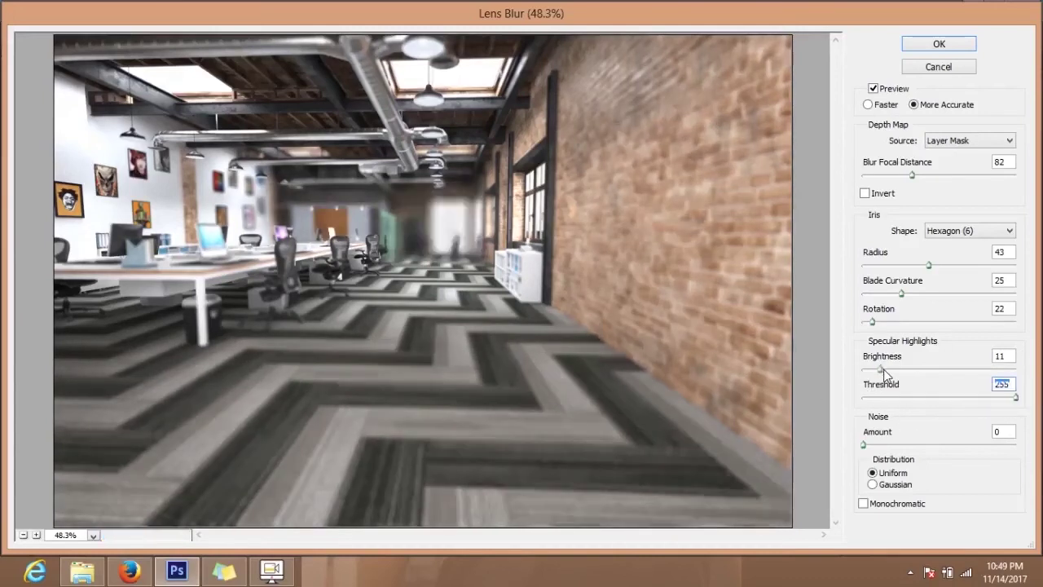
drag(883, 369, 904, 370)
drag(902, 368, 859, 371)
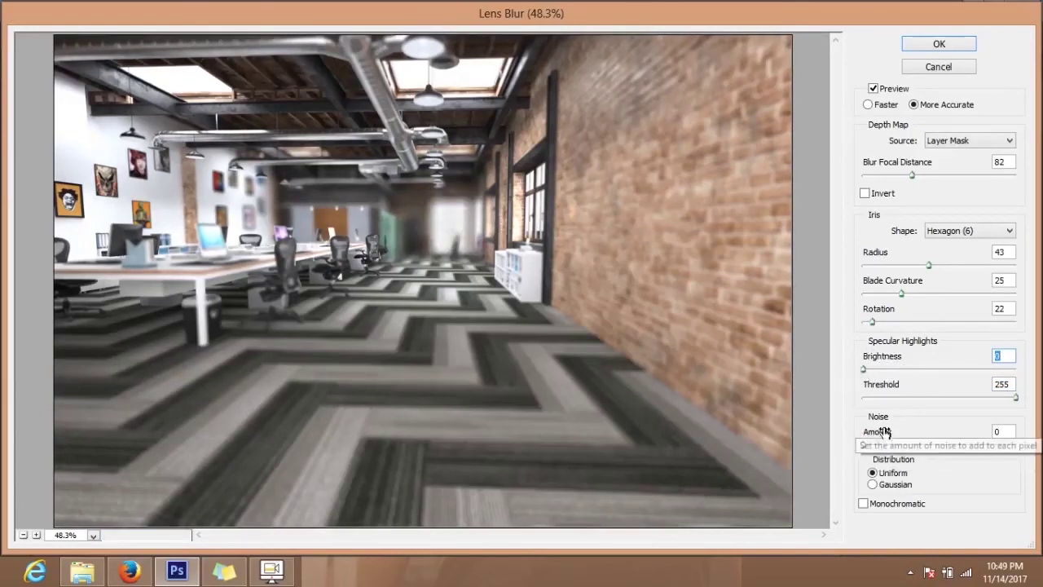
drag(863, 444, 884, 449)
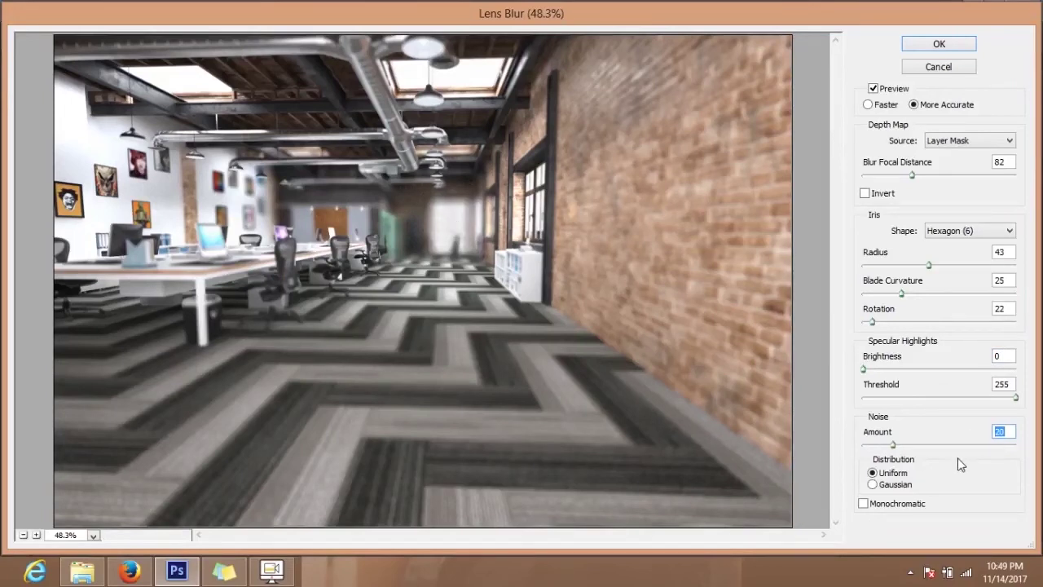
drag(894, 445, 920, 445)
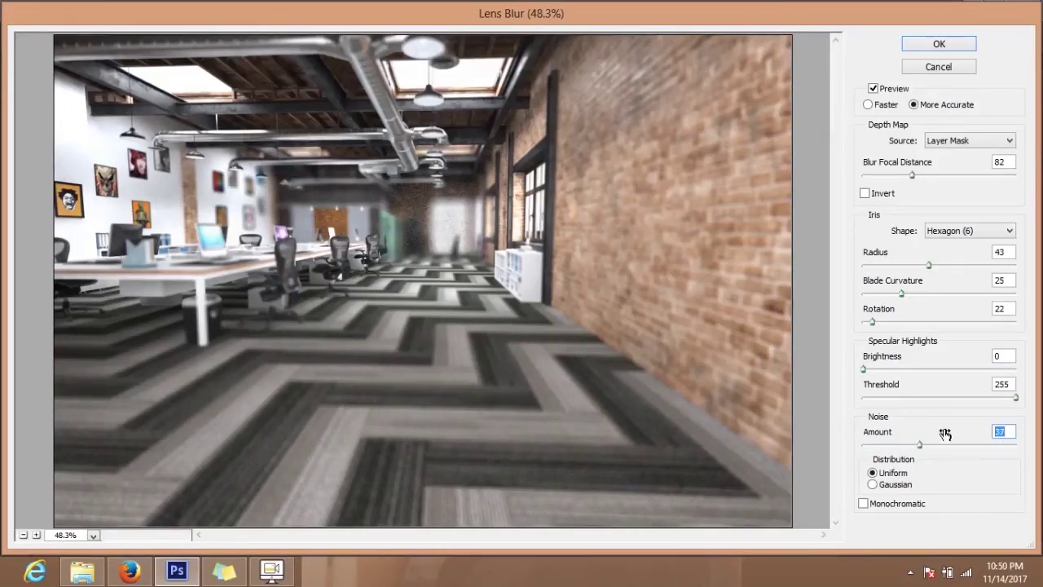
text(2)
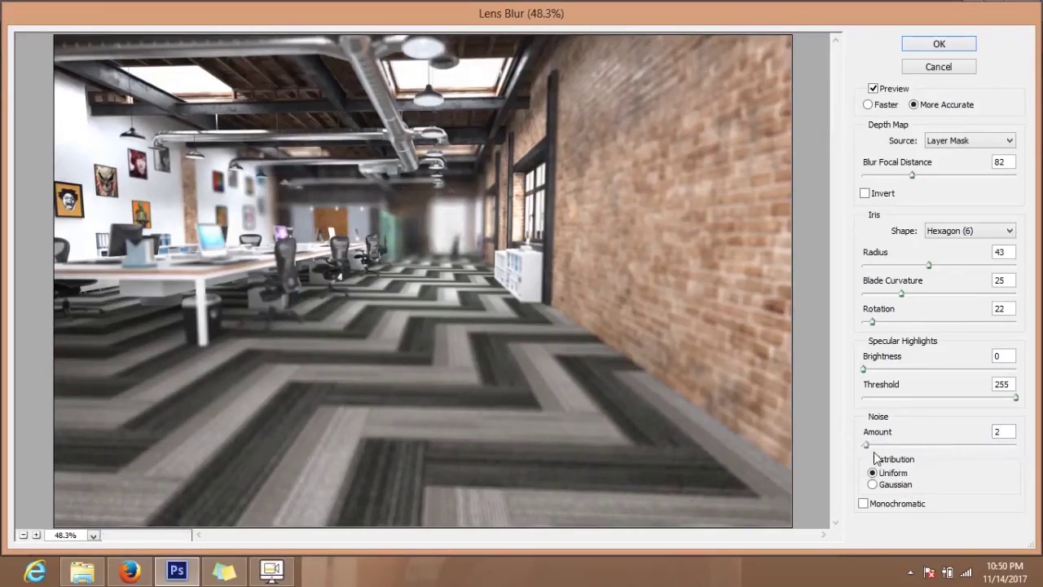
drag(866, 445, 862, 445)
click(892, 485)
click(886, 473)
click(863, 503)
click(863, 503)
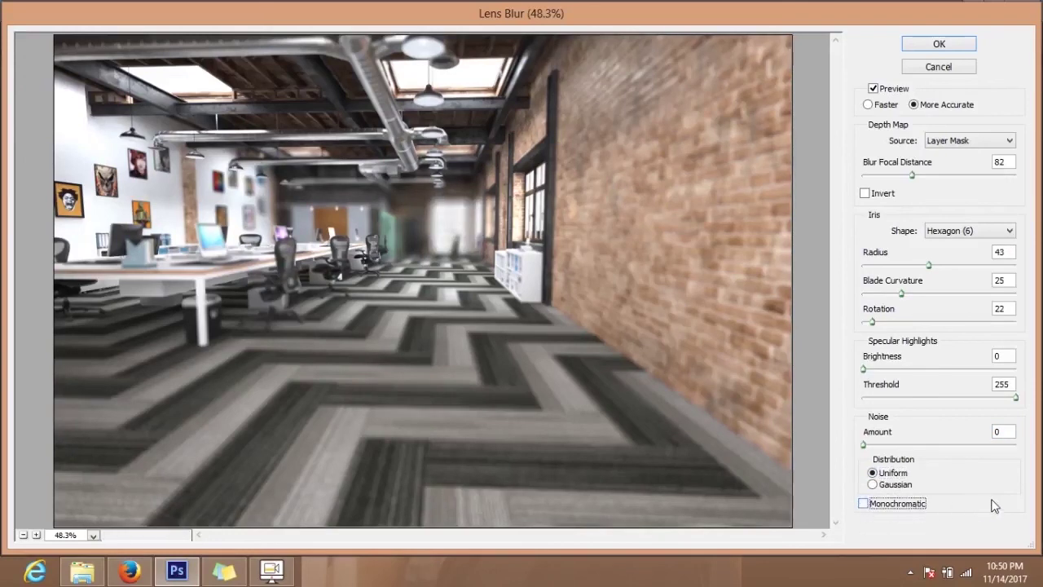
click(885, 109)
click(921, 112)
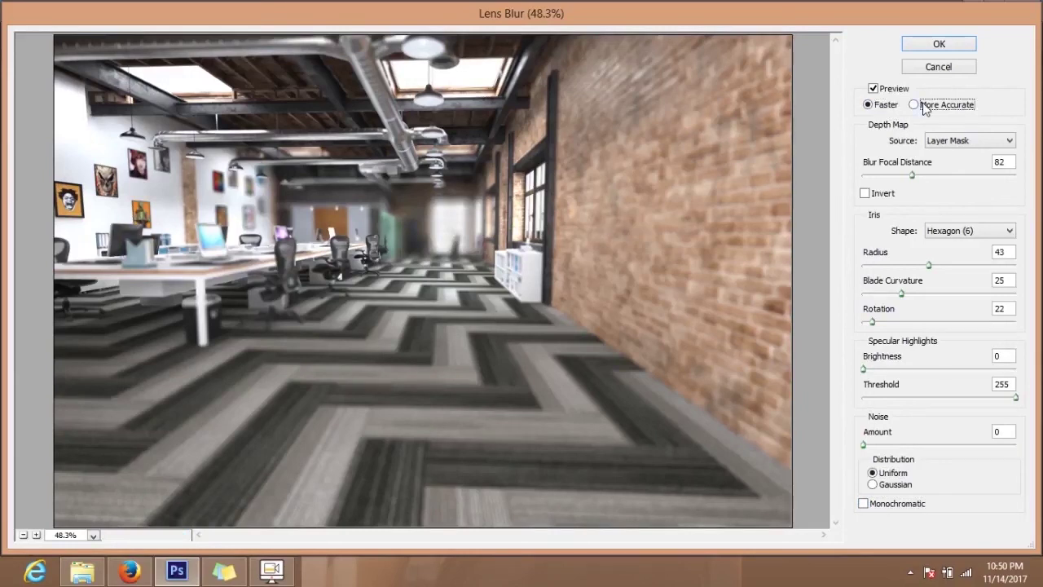
- Keep the More Accurate preview and apply the Lens Blur to the office render
click(891, 107)
click(928, 108)
key(Return)
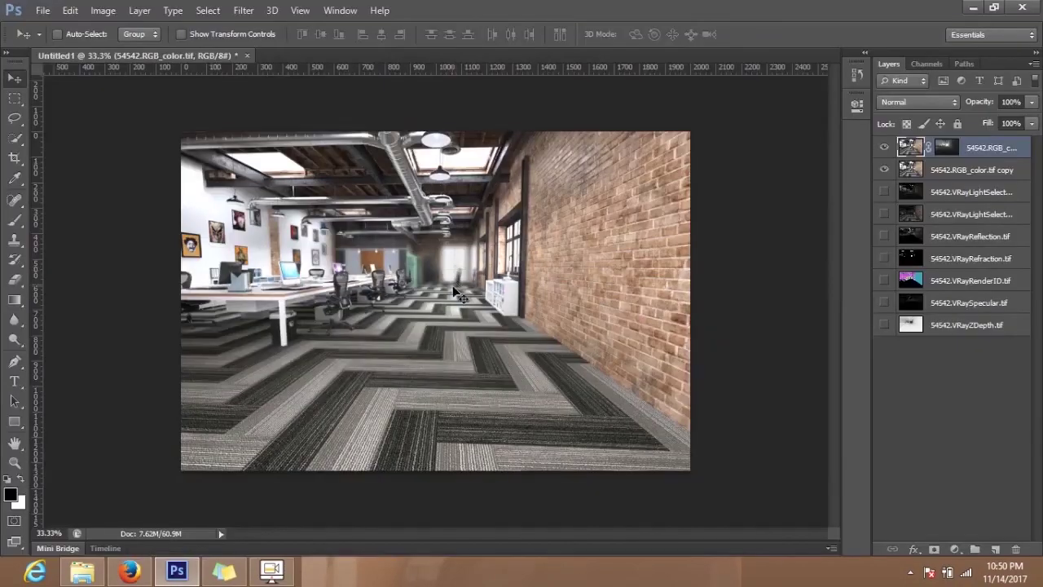
- Zoom in and out on the canvas to inspect the blurred far end of the room
scroll(457, 283, up, 5)
scroll(457, 283, down, 5)
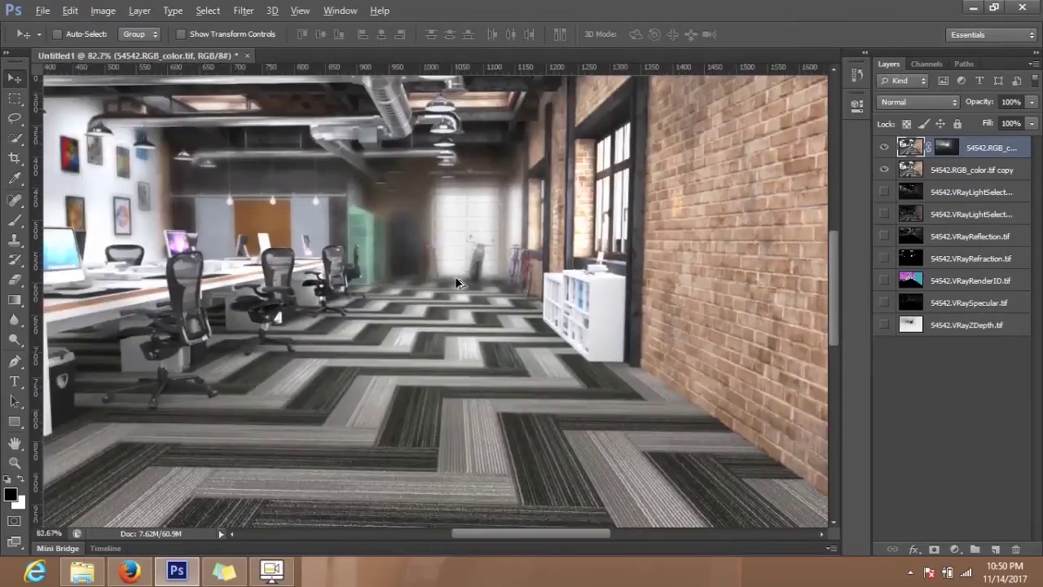
scroll(457, 283, up, 4)
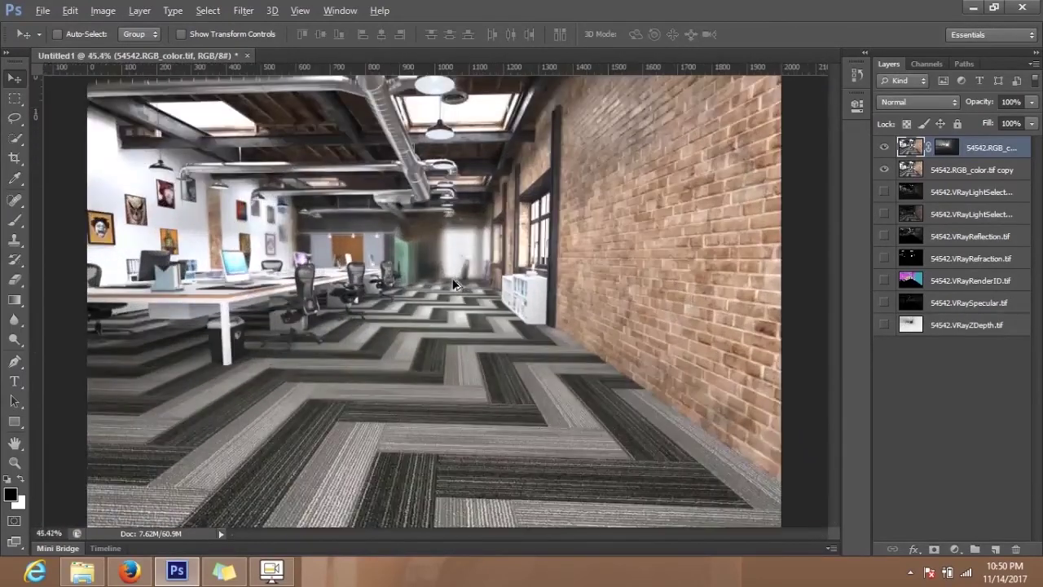
scroll(455, 283, down, 3)
scroll(455, 284, down, 3)
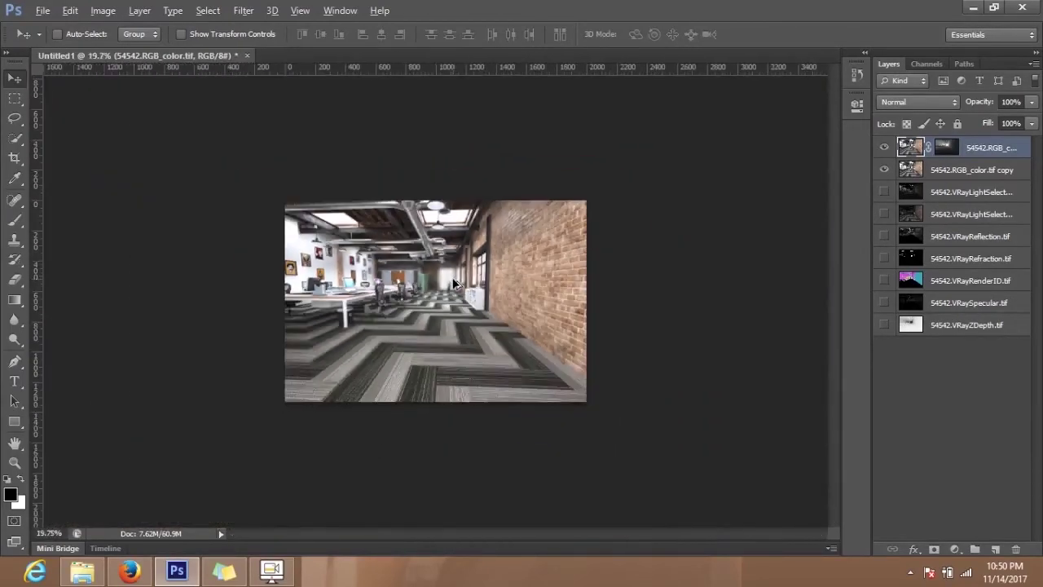